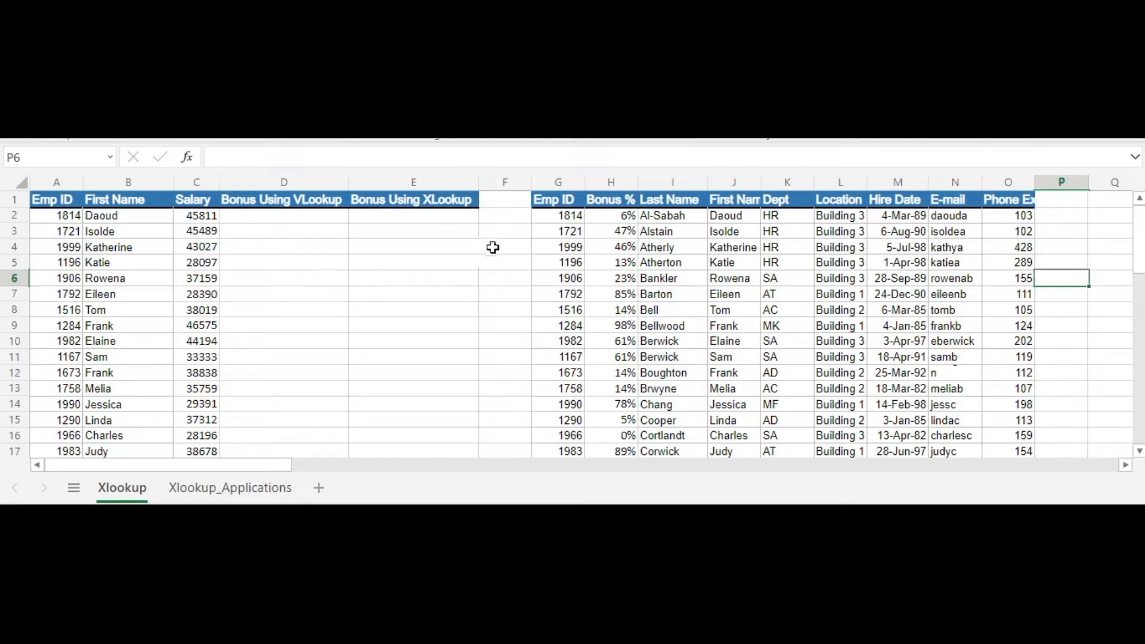
left_click(610, 200)
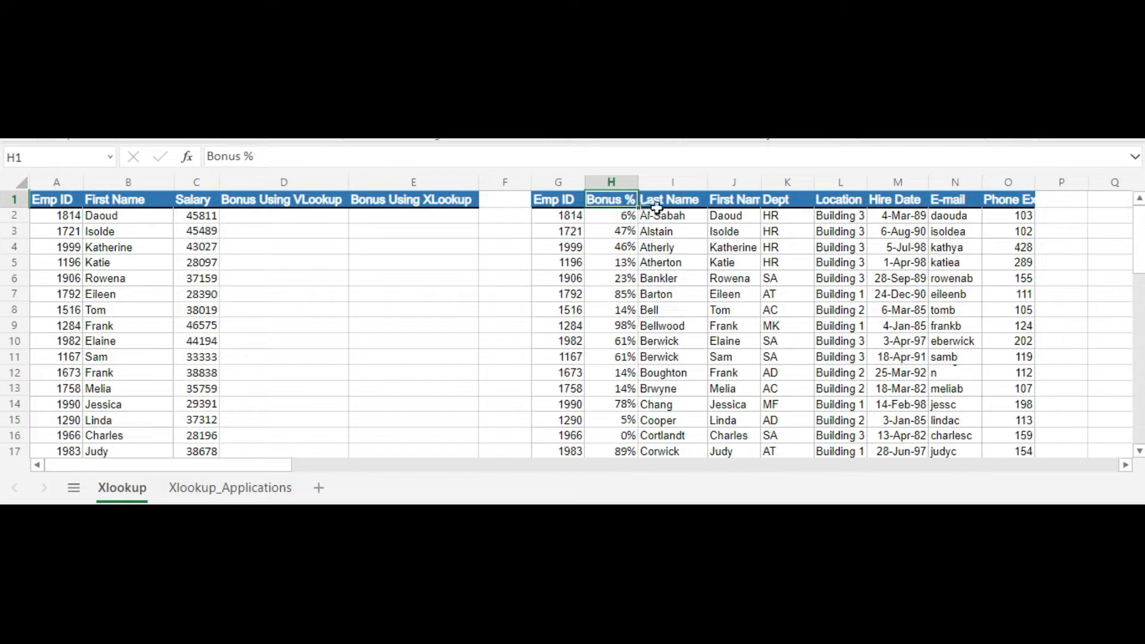
left_click(263, 216)
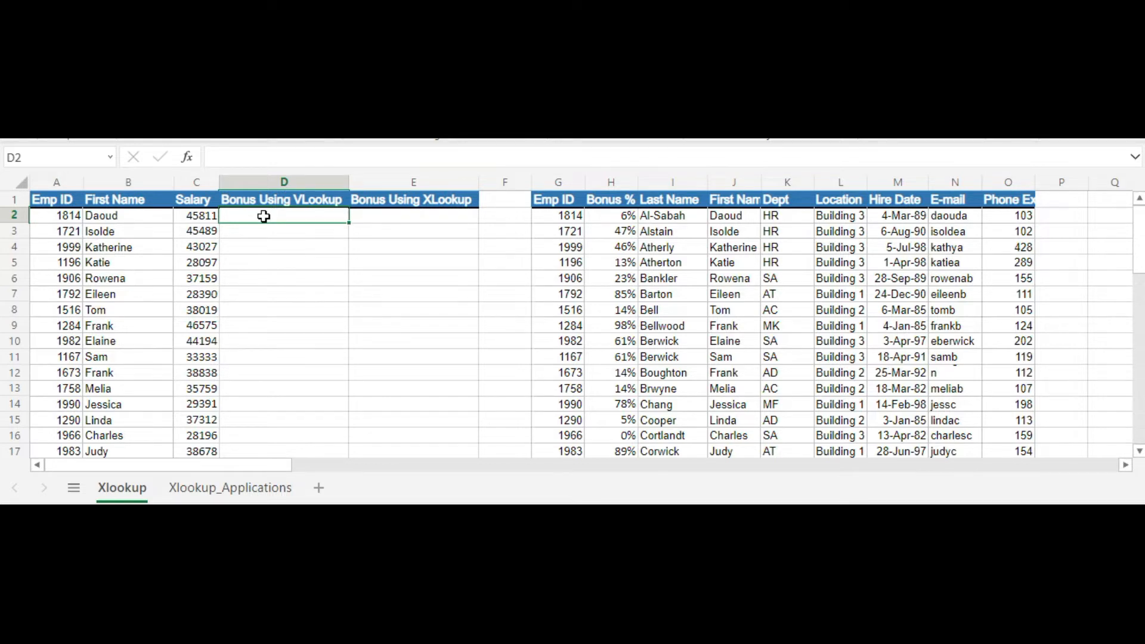
type("=vloo")
double_click(301, 245)
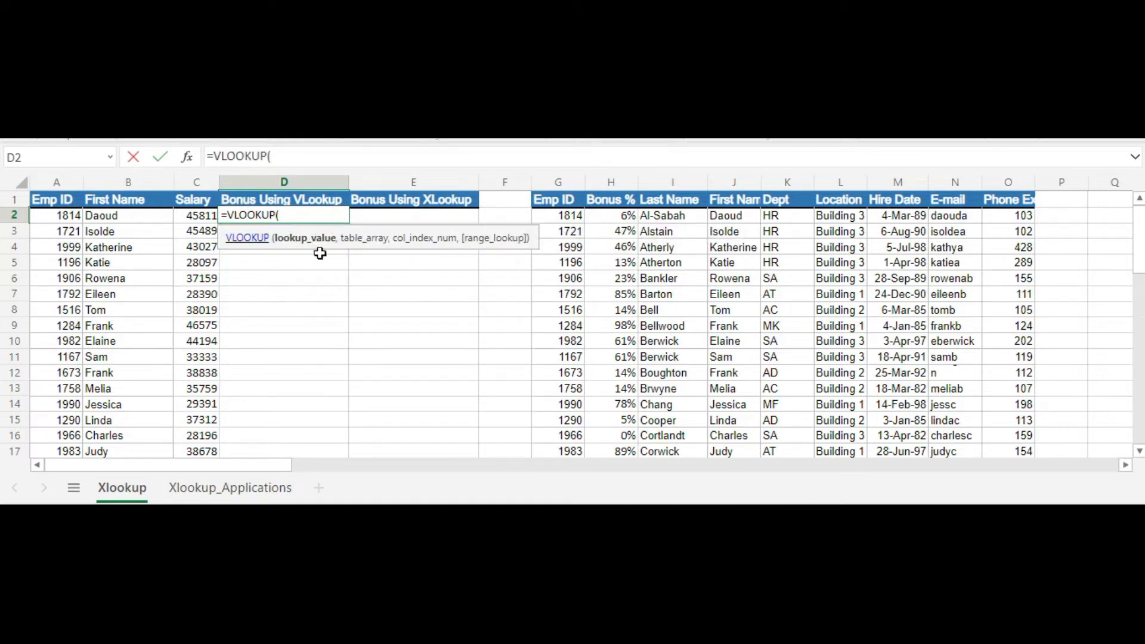
left_click(120, 217)
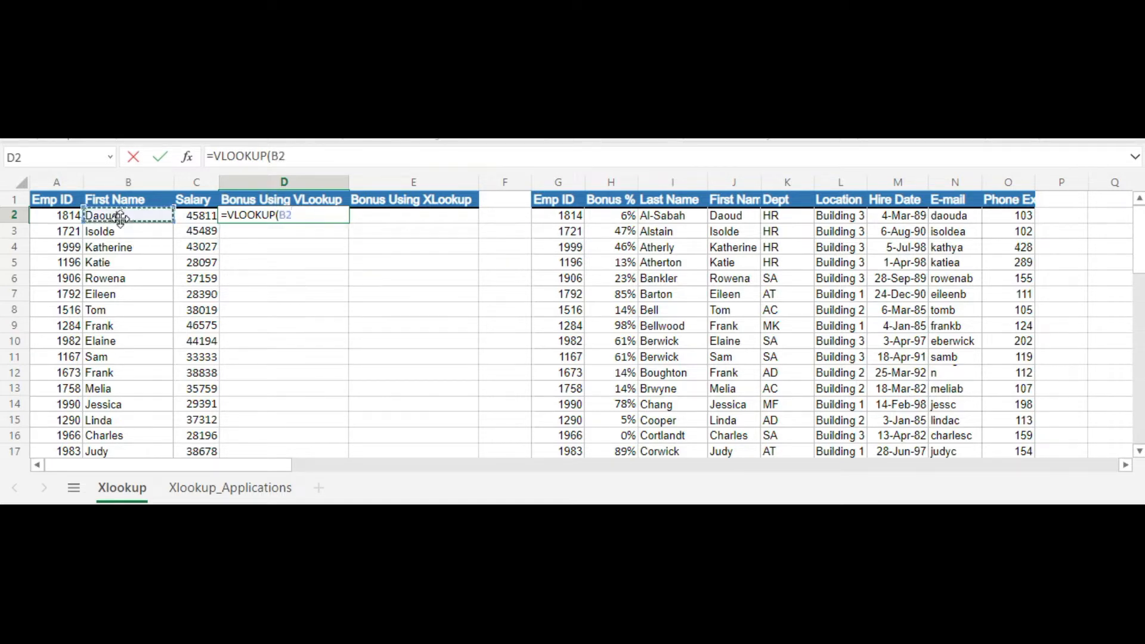
type(",")
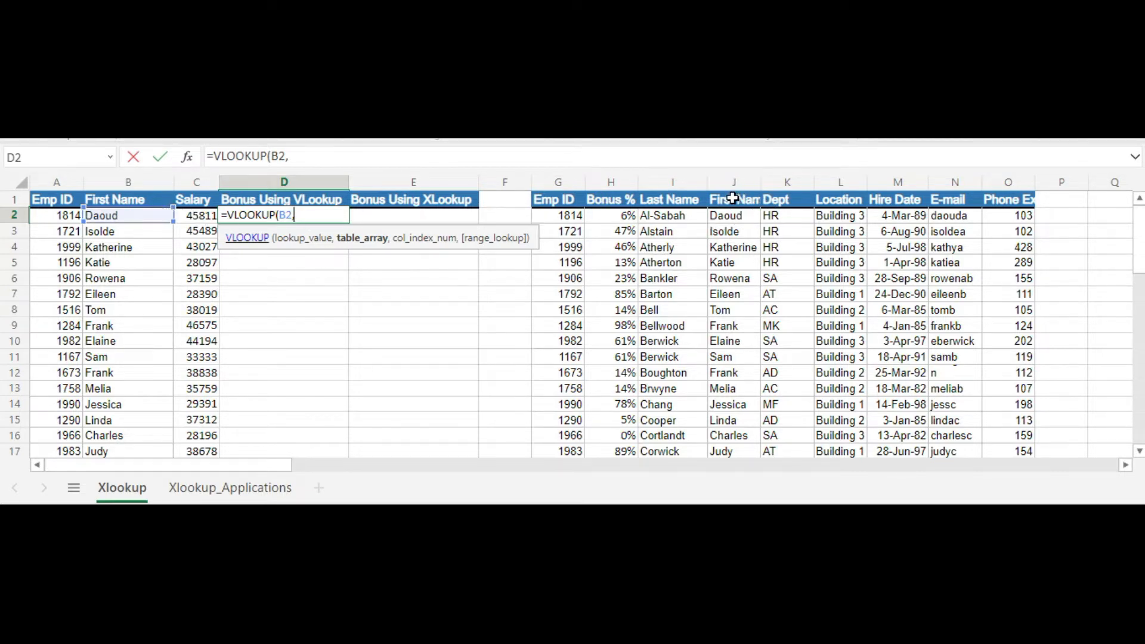
mouse_move(732, 198)
left_mouse_down()
mouse_move(1019, 276)
mouse_move(1002, 329)
left_mouse_up()
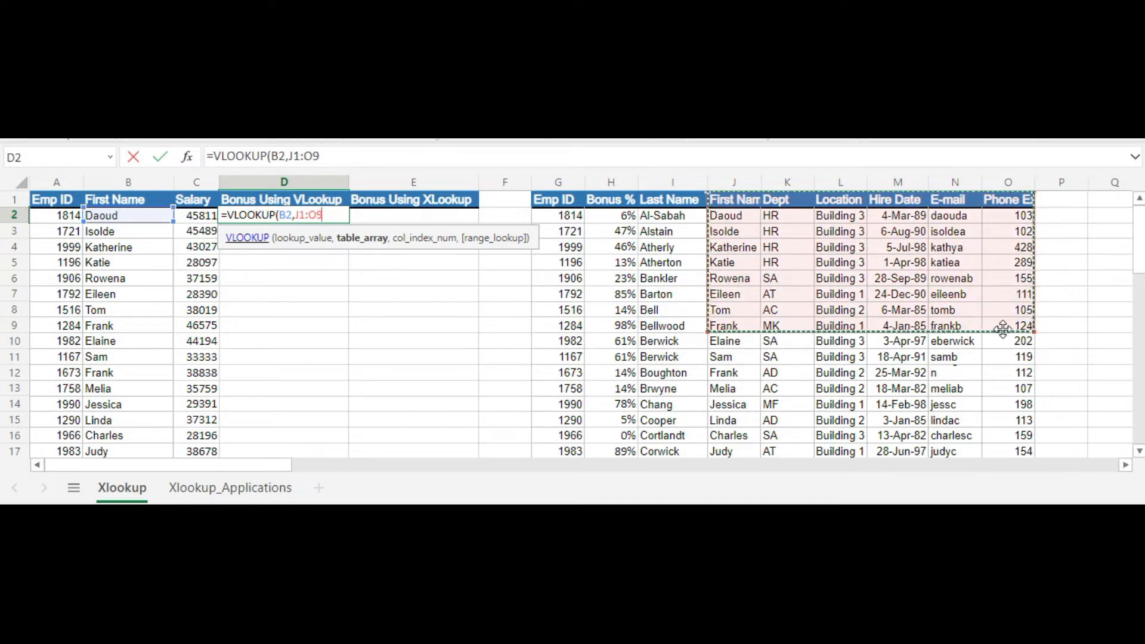
left_click_drag(1003, 329, 996, 359)
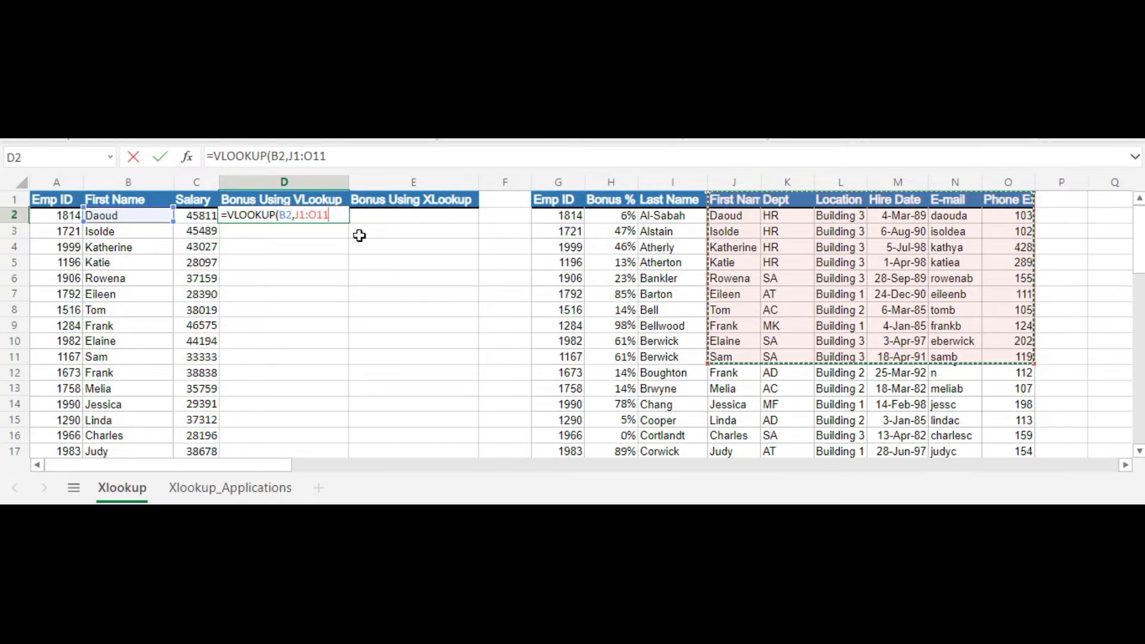
key("BackSpace")
key("BackSpace")
key("BackSpace")
key("BackSpace")
key("BackSpace")
key("BackSpace")
key("BackSpace")
key("BackSpace")
key("BackSpace")
key("BackSpace")
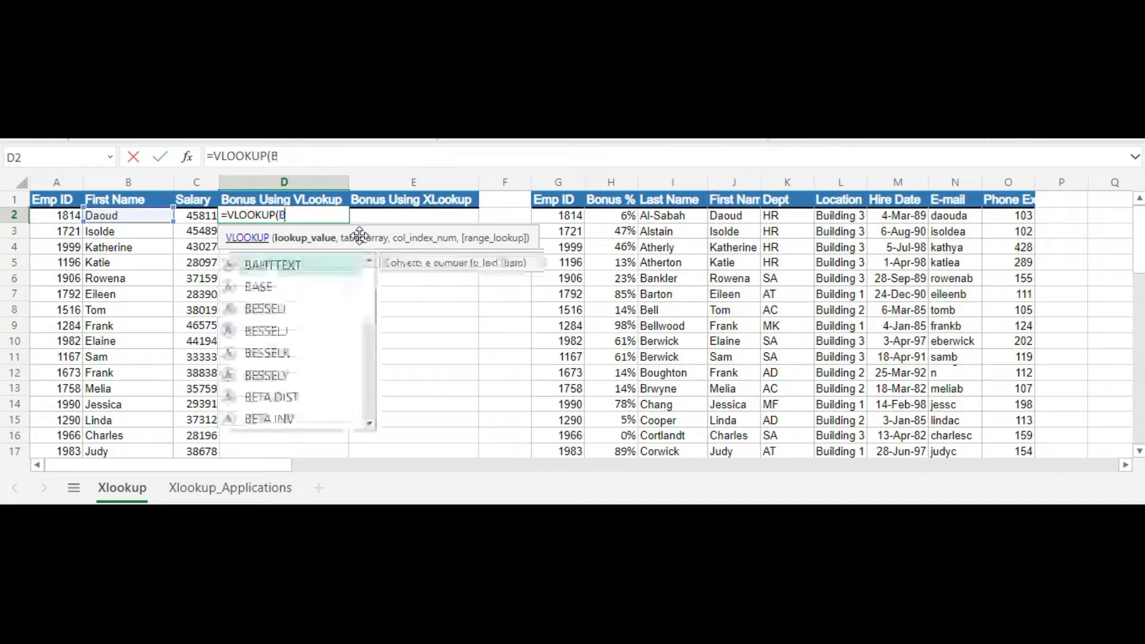
key("BackSpace")
key("BackSpace")
key("BackSpace")
key("BackSpace")
key("BackSpace")
key("BackSpace")
key("BackSpace")
key("BackSpace")
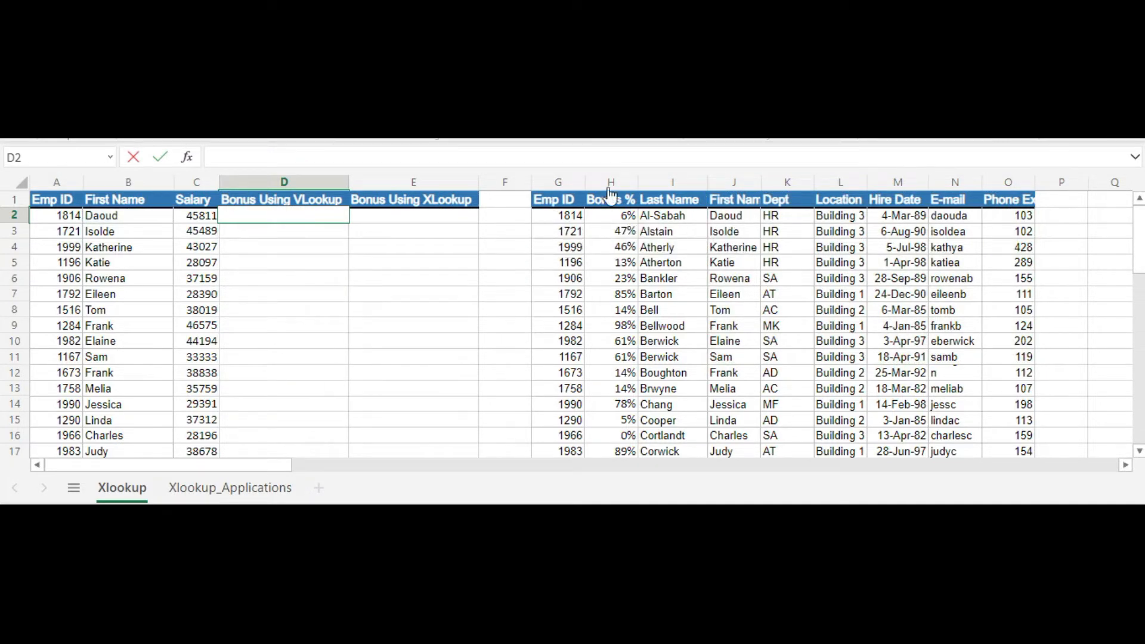
Step: Copy the Bonus % column H into column P and autofit the width of the First Name column J
left_click(618, 192)
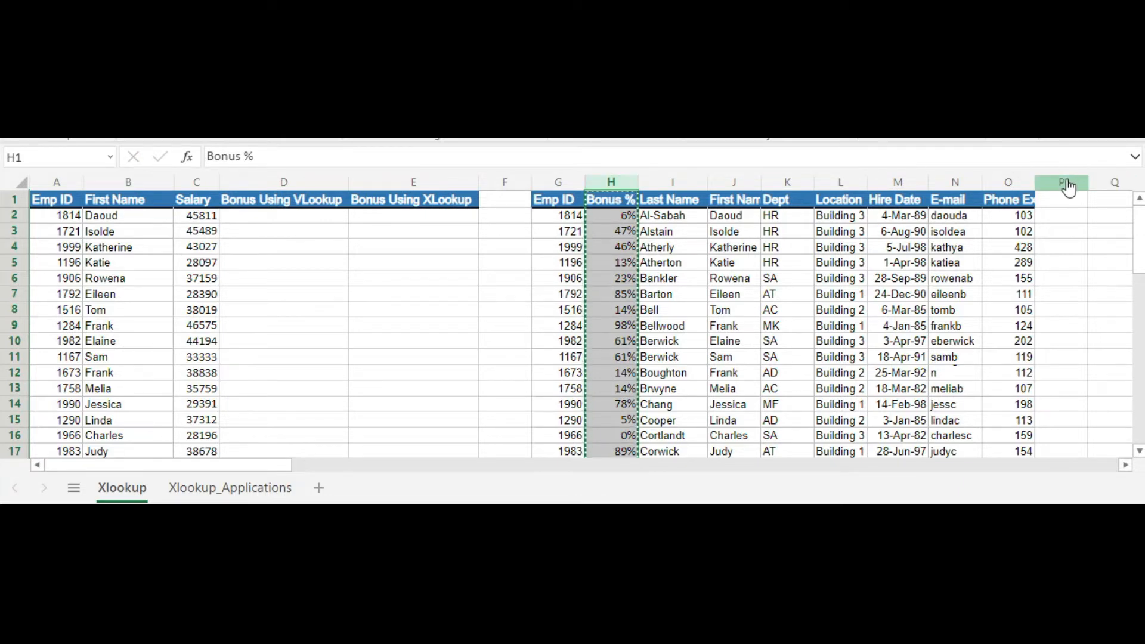
left_click(1066, 185)
key("ctrl+v")
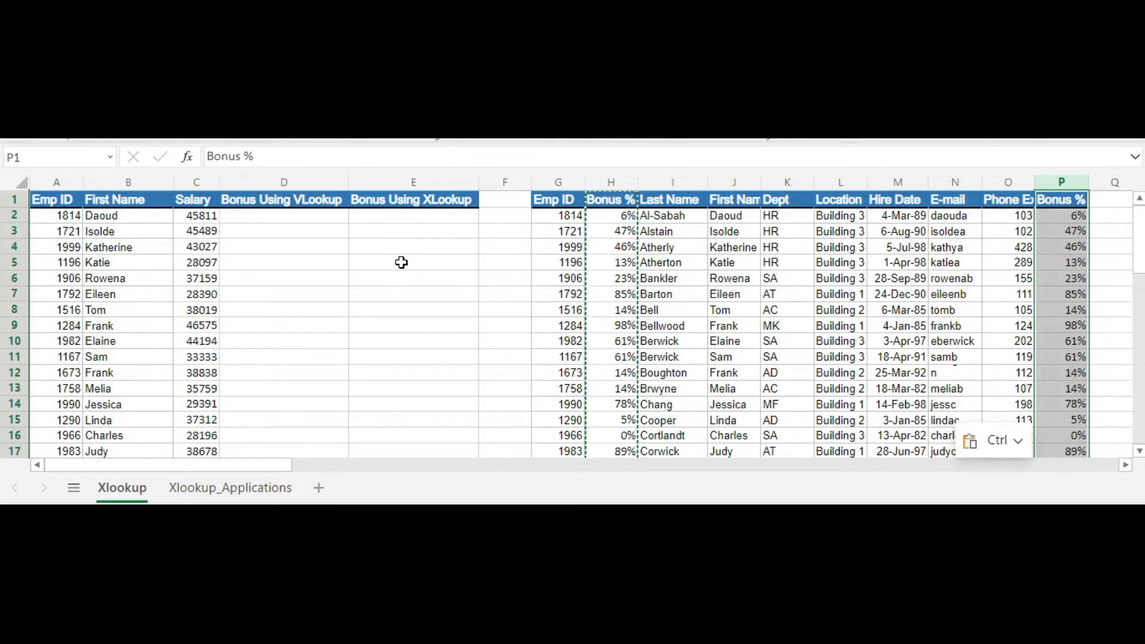
left_click(251, 220)
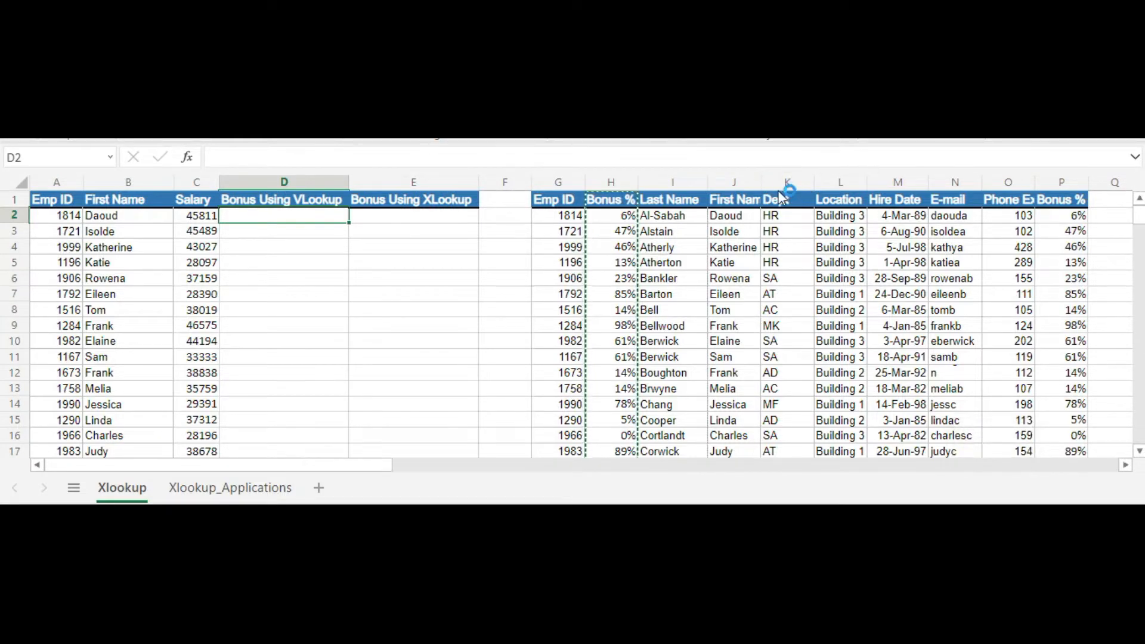
double_click(763, 179)
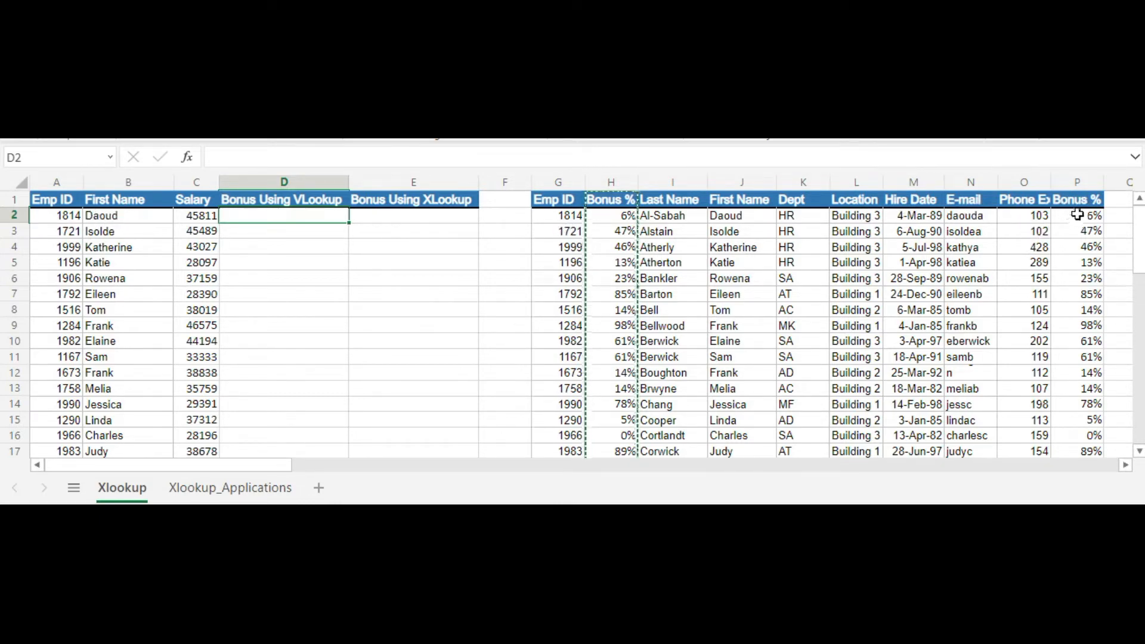
Step: Start a VLOOKUP formula in D2 with the first name in B2 as the lookup value
double_click(257, 213)
type("=vlook")
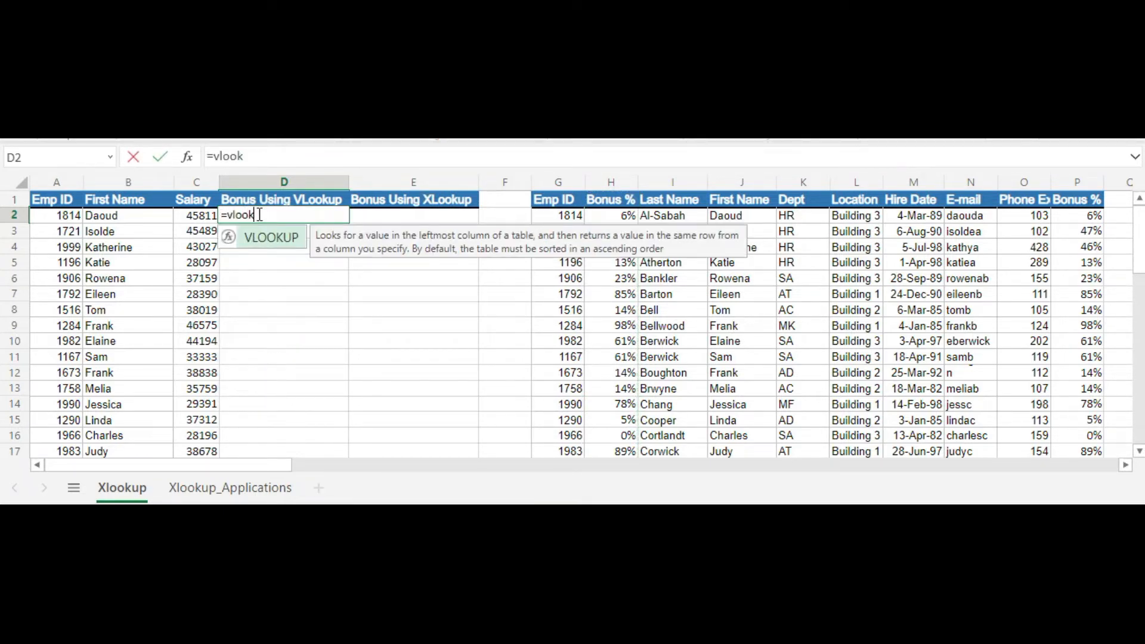
left_click(285, 241)
double_click(285, 241)
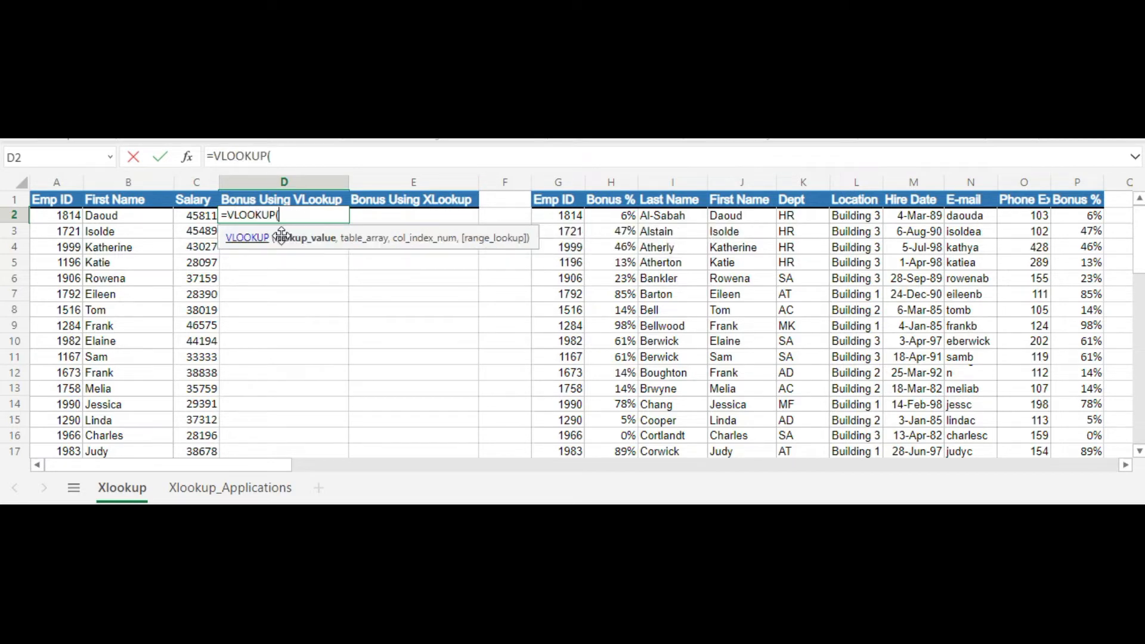
left_click(109, 217)
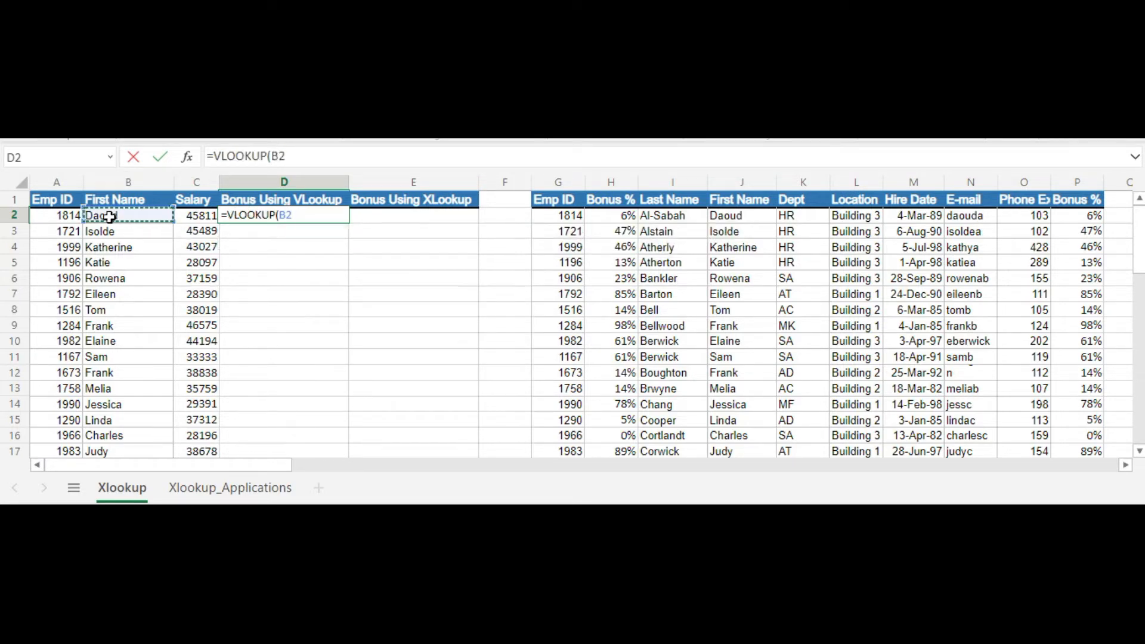
type(",")
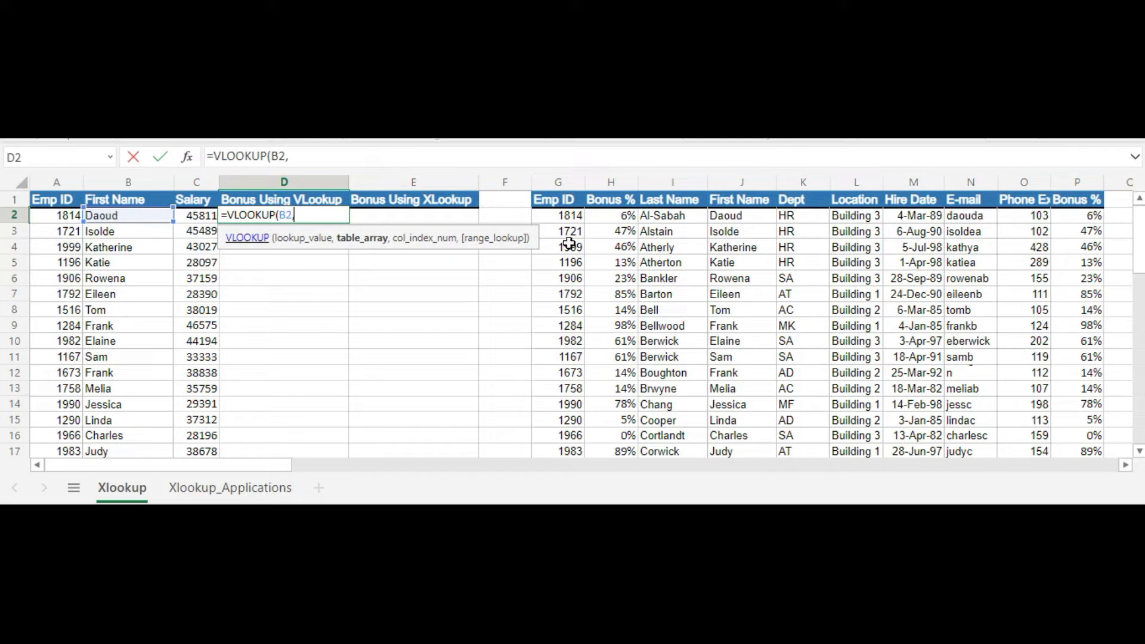
Step: Set the VLOOKUP's table array to J1:P54, from First Name through the copied Bonus % column
left_click(753, 200)
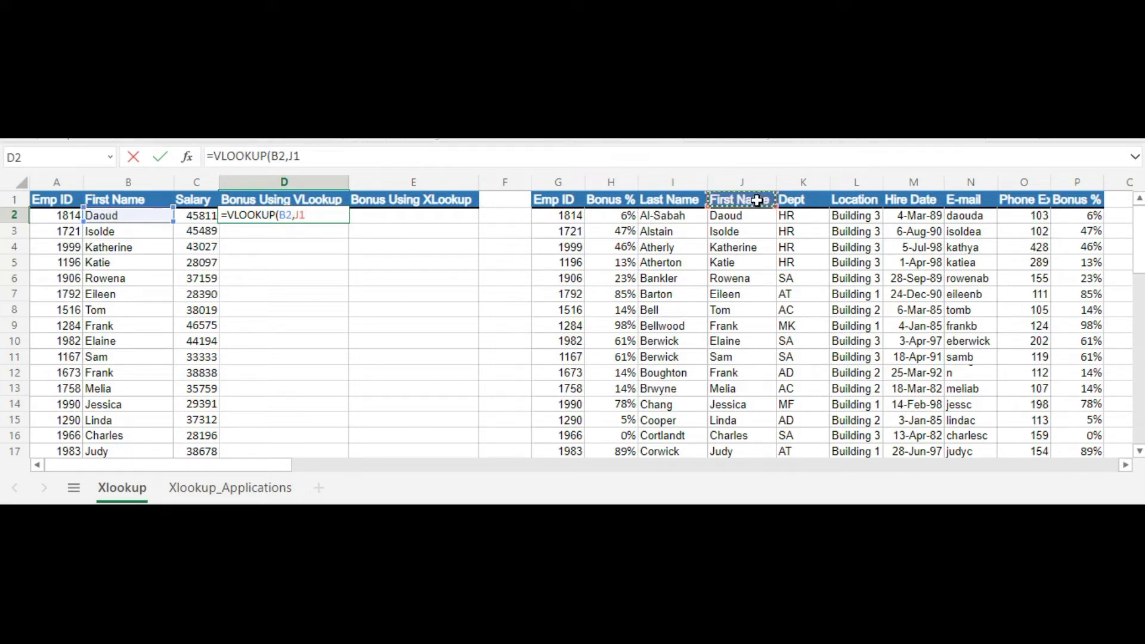
left_click_drag(742, 198, 1053, 499)
left_click_drag(1049, 459, 1091, 335)
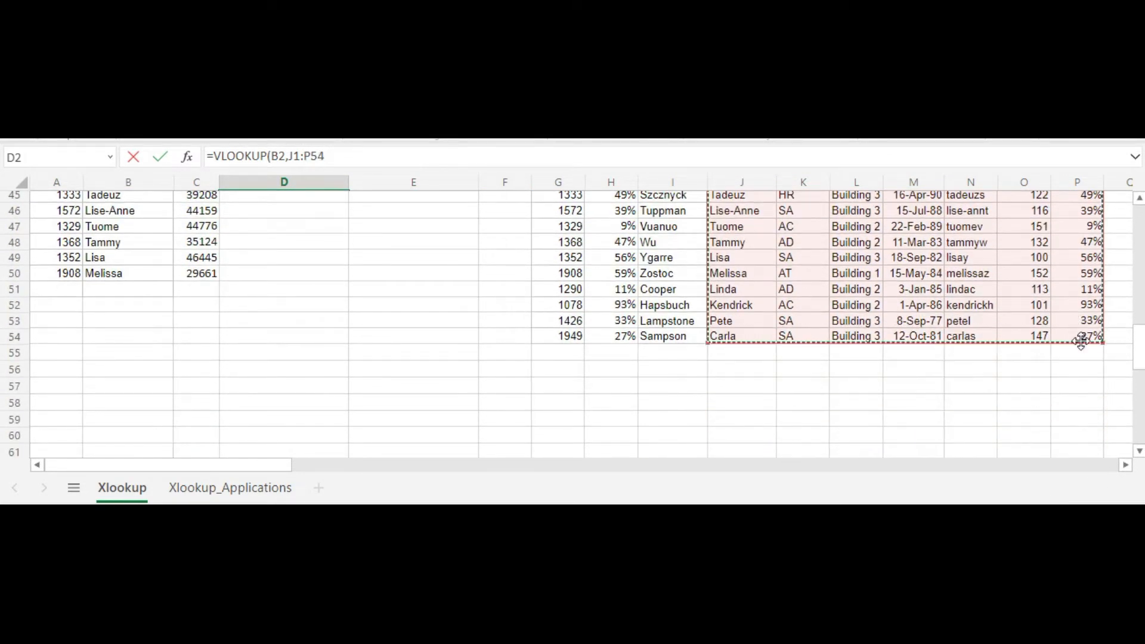
left_click(336, 157)
type(",")
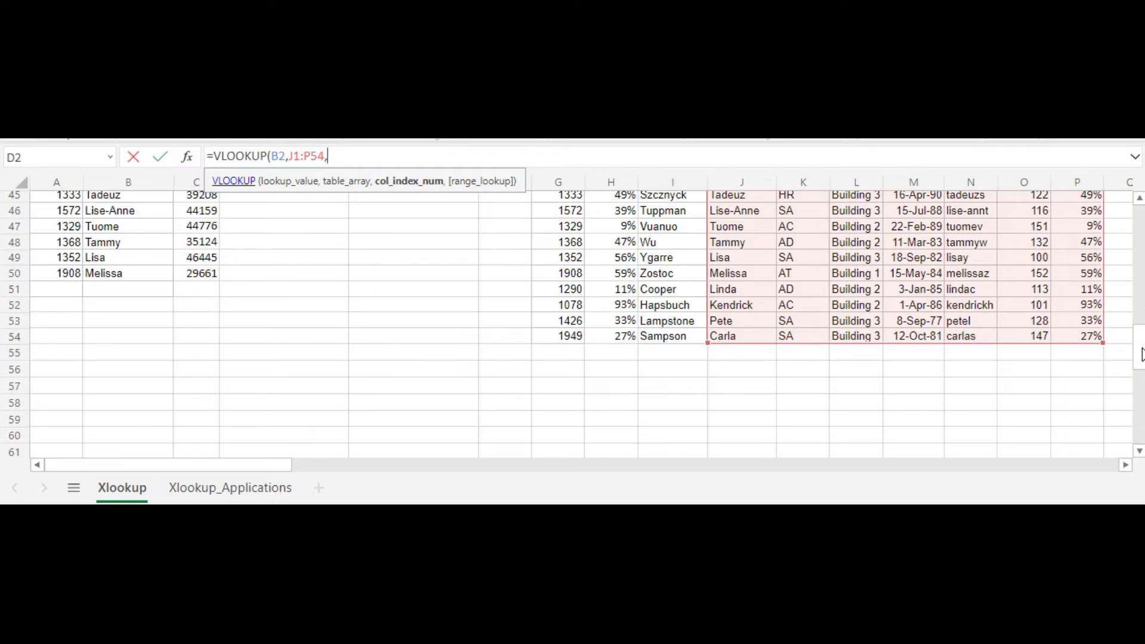
Step: Complete the VLOOKUP with column index 7 and range lookup 0, and format D2 as a percentage
left_click_drag(1142, 355, 1142, 234)
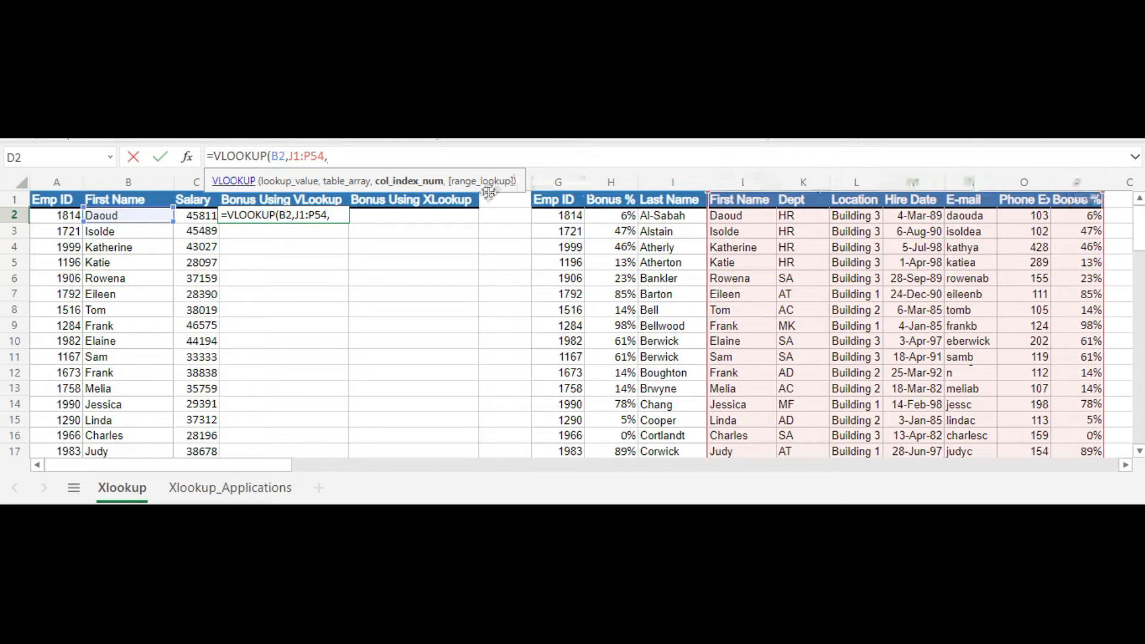
type("7,")
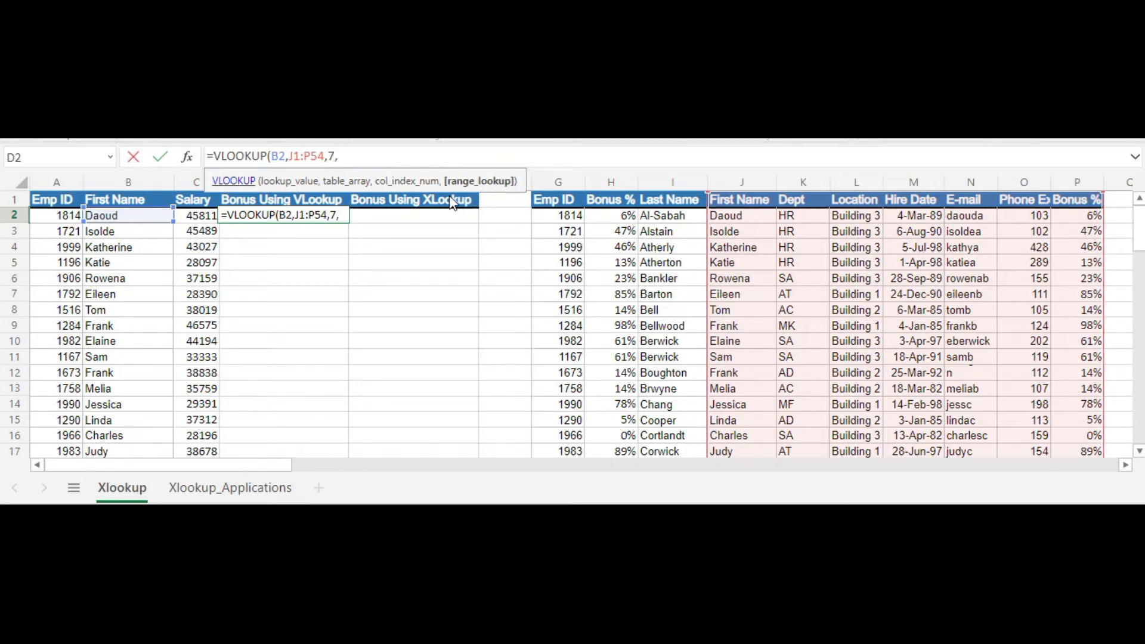
type("0)")
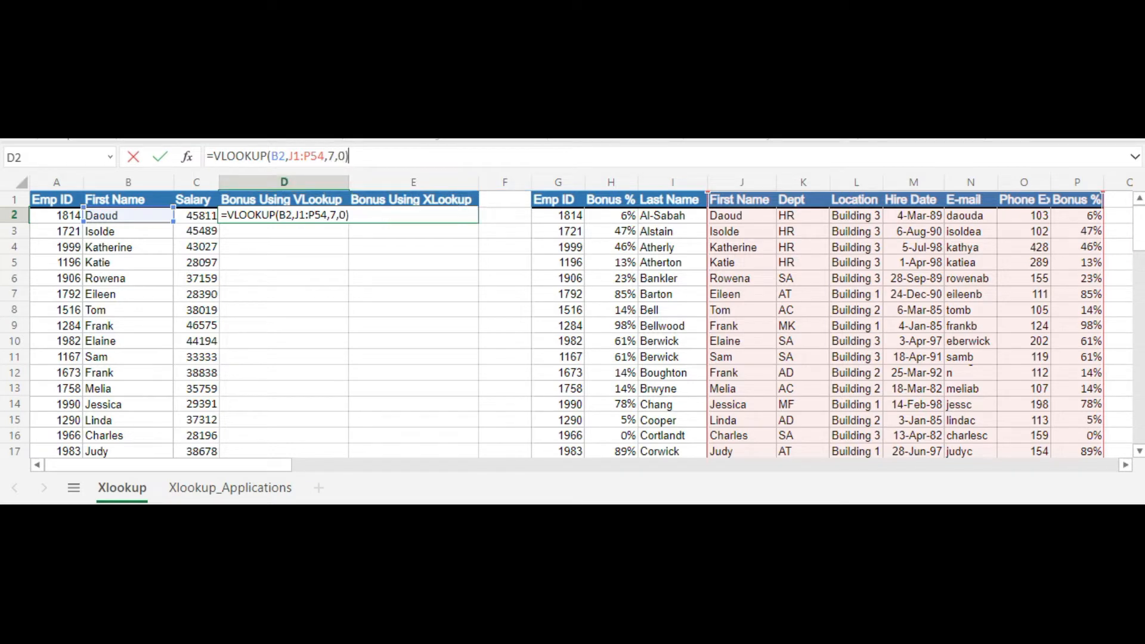
key("Return")
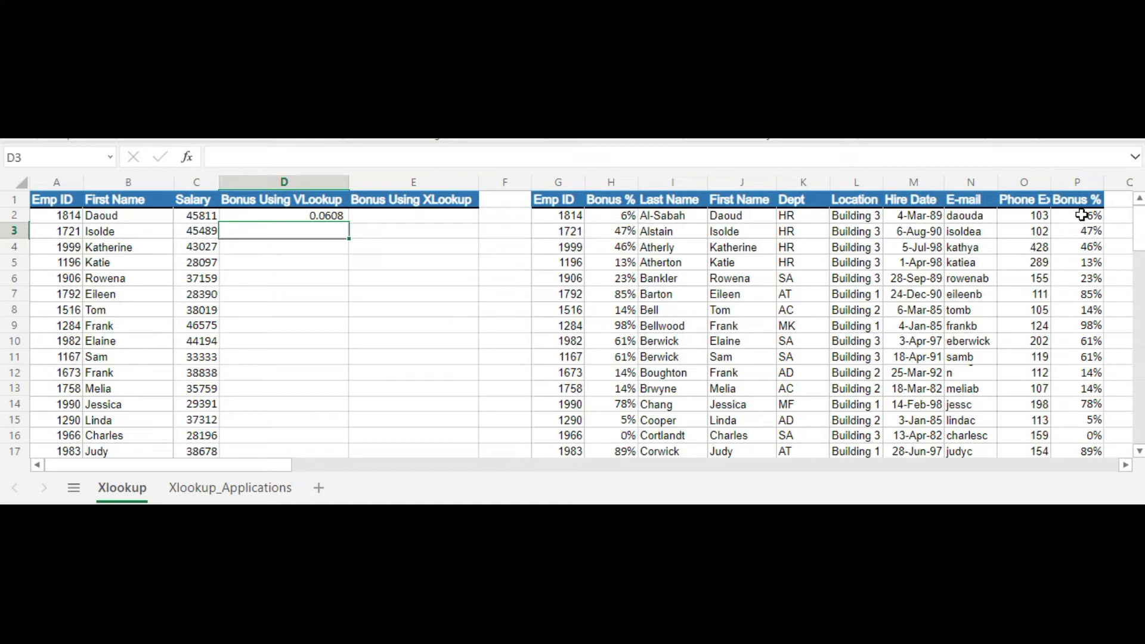
left_click(331, 215)
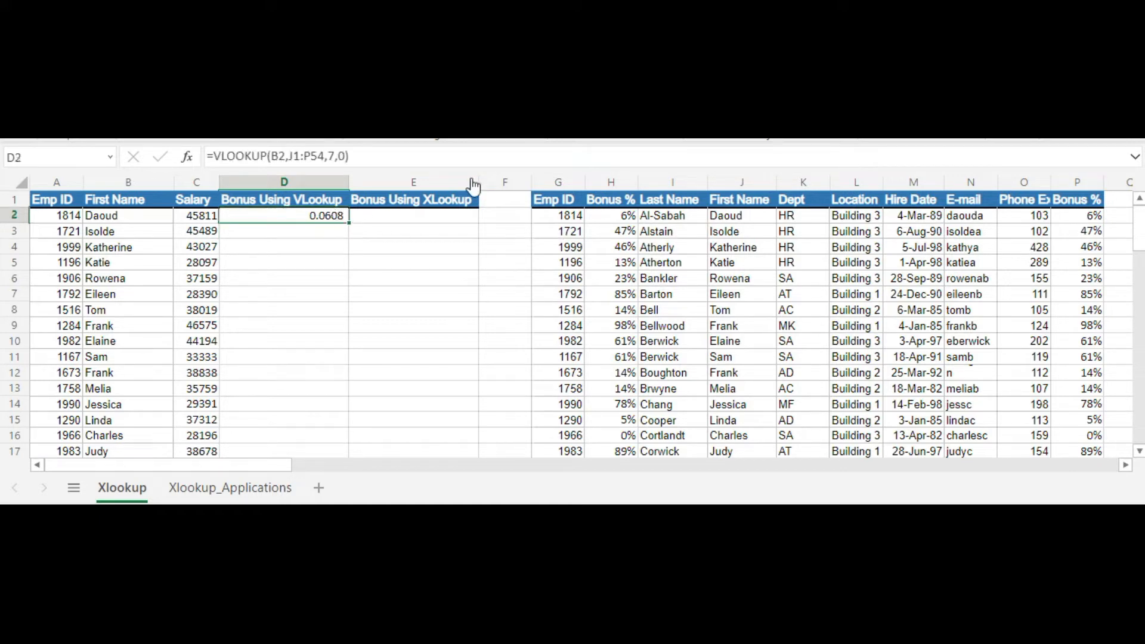
left_click(576, 116)
Step: Start an XLOOKUP formula in E2 with the first name in B2 as the lookup value
left_click(440, 216)
type("=xlook")
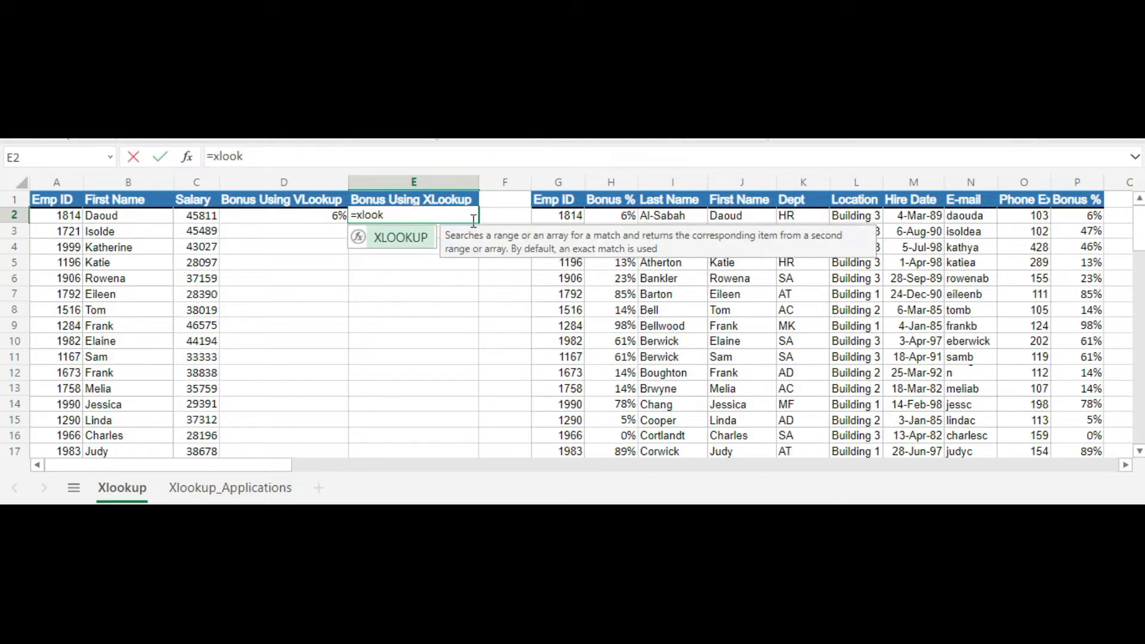
double_click(399, 239)
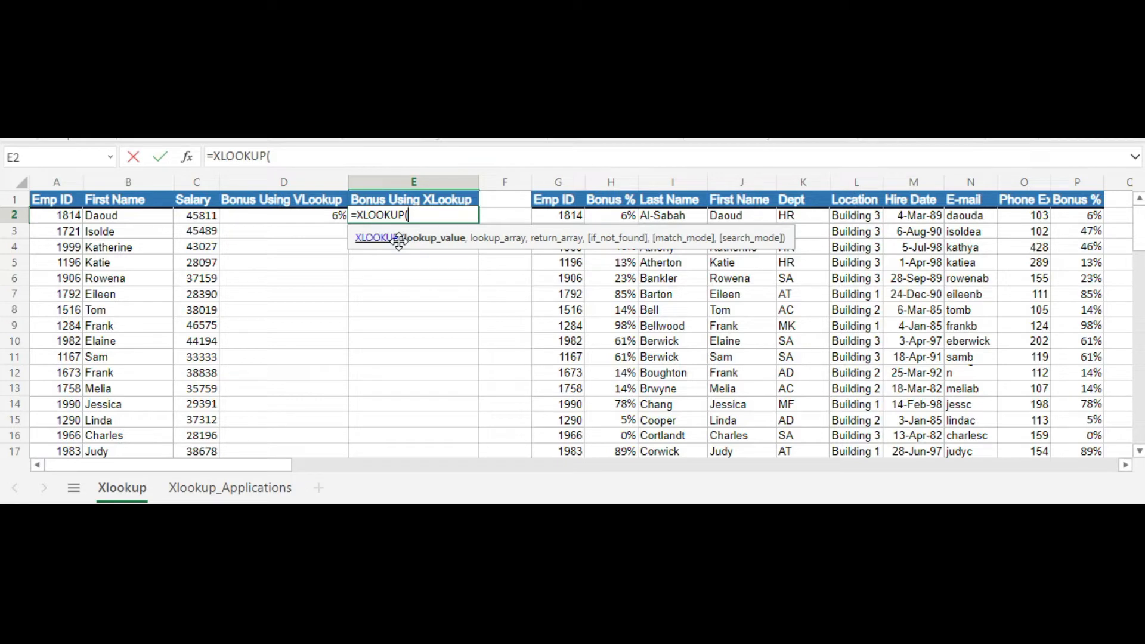
left_click(103, 216)
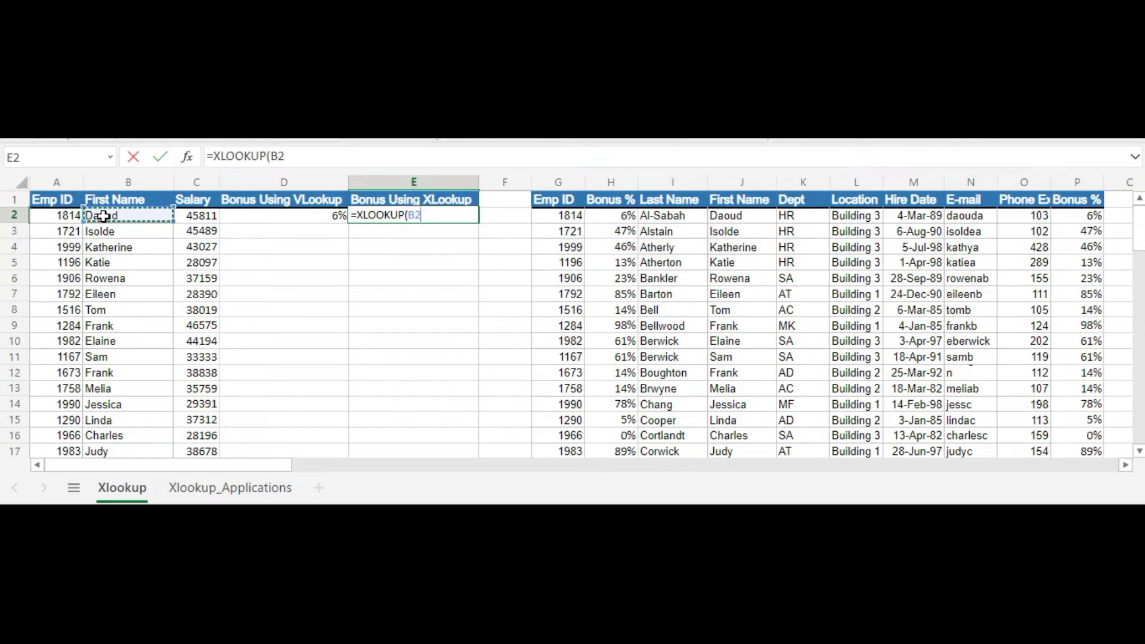
type(",")
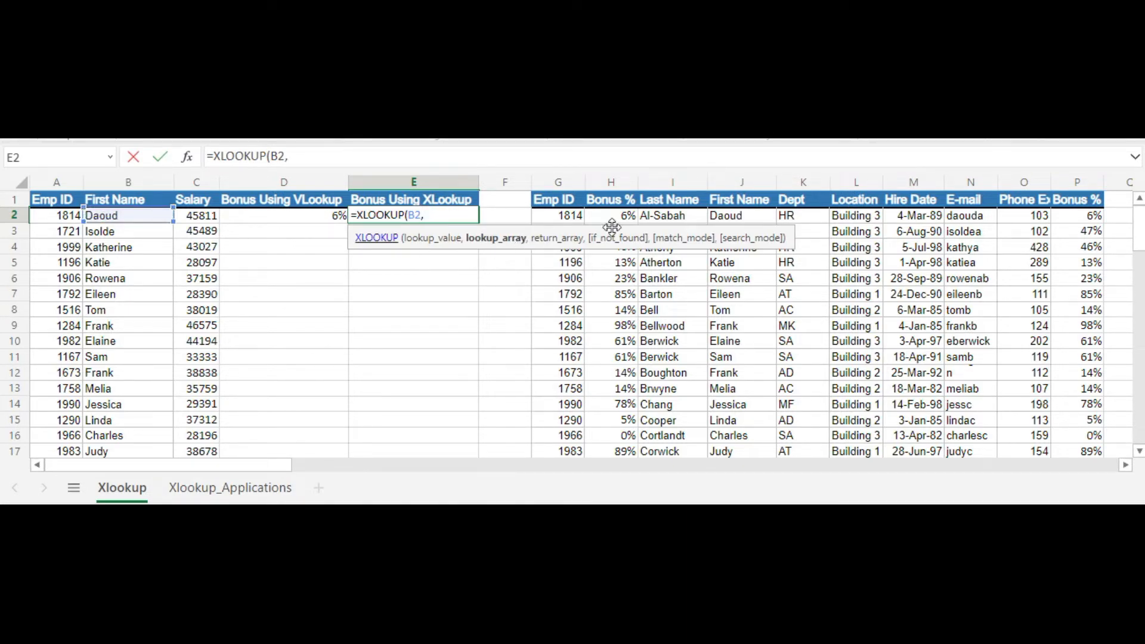
Step: Set the XLOOKUP's lookup array to the First Name range J1:J54
left_click(732, 199)
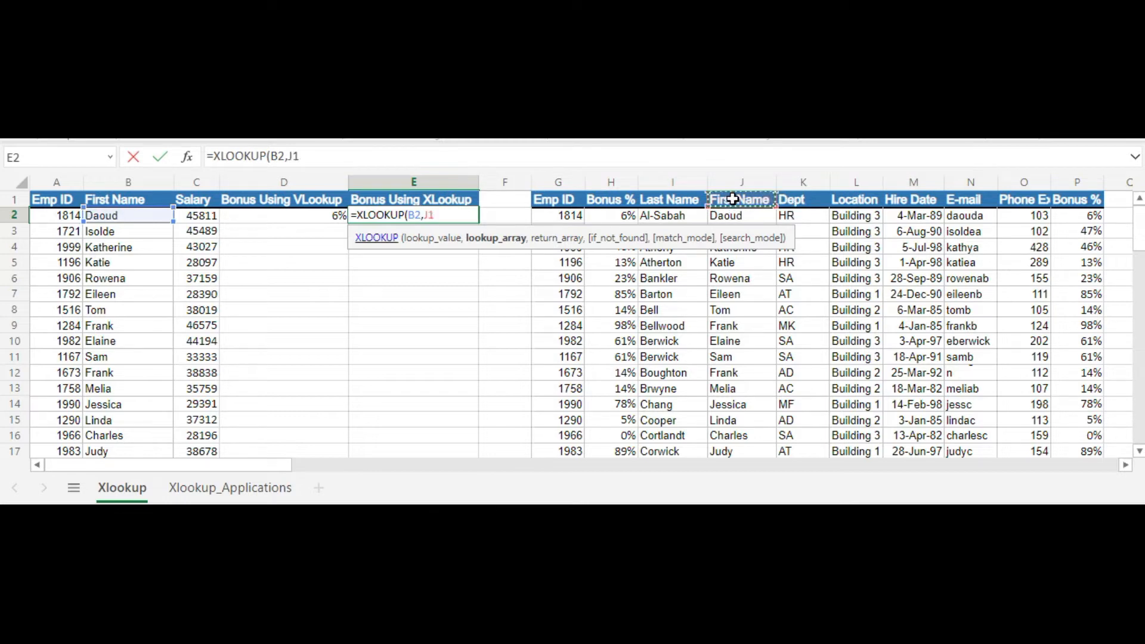
key("ctrl+shift+Down")
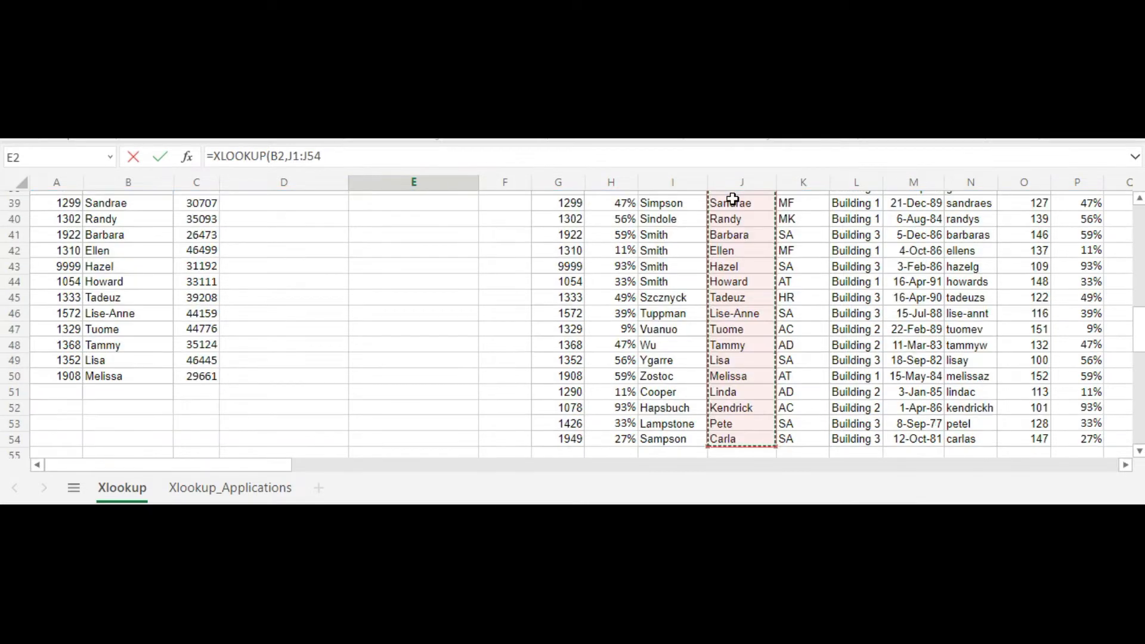
left_click(354, 150)
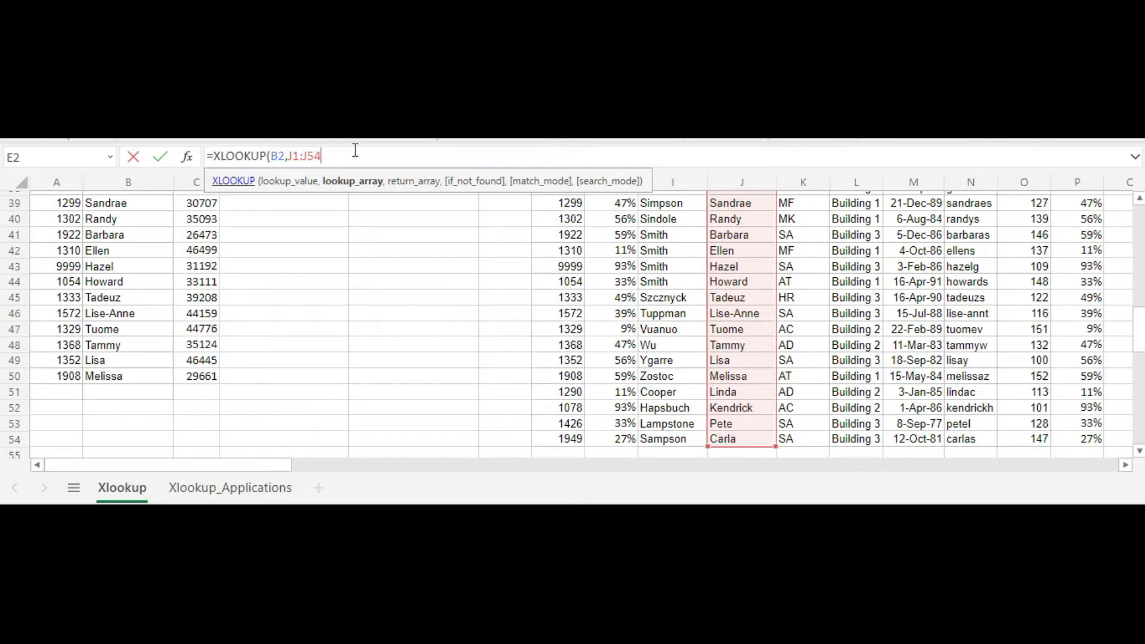
type(",")
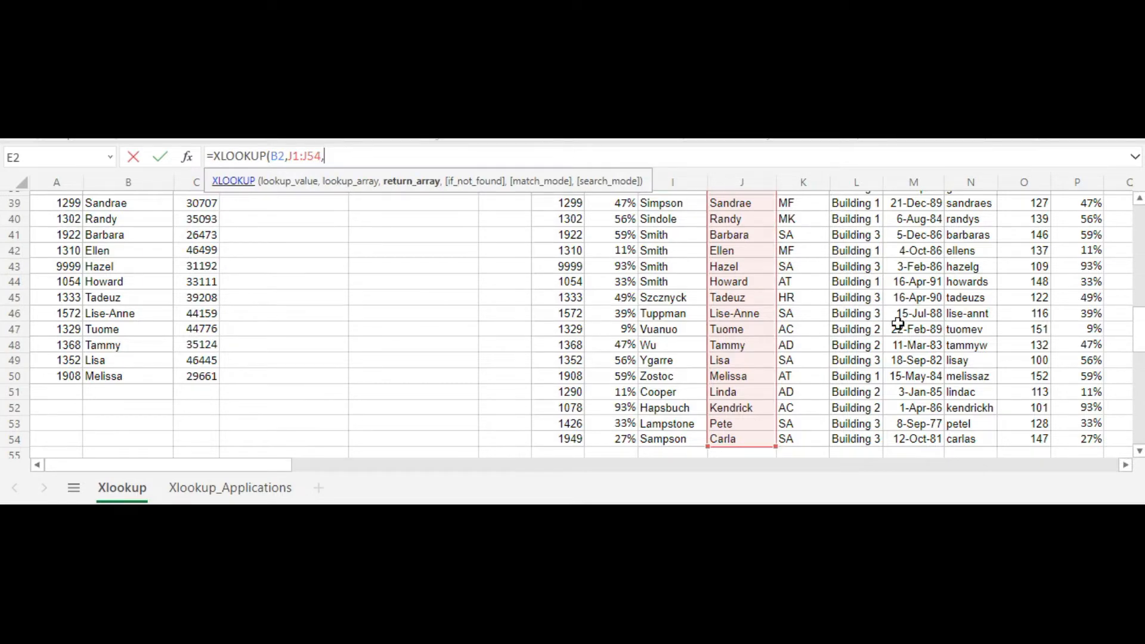
Step: Try to set the XLOOKUP's return array to the Bonus % range from H1 to H54
scroll(1140, 339, "up", 13)
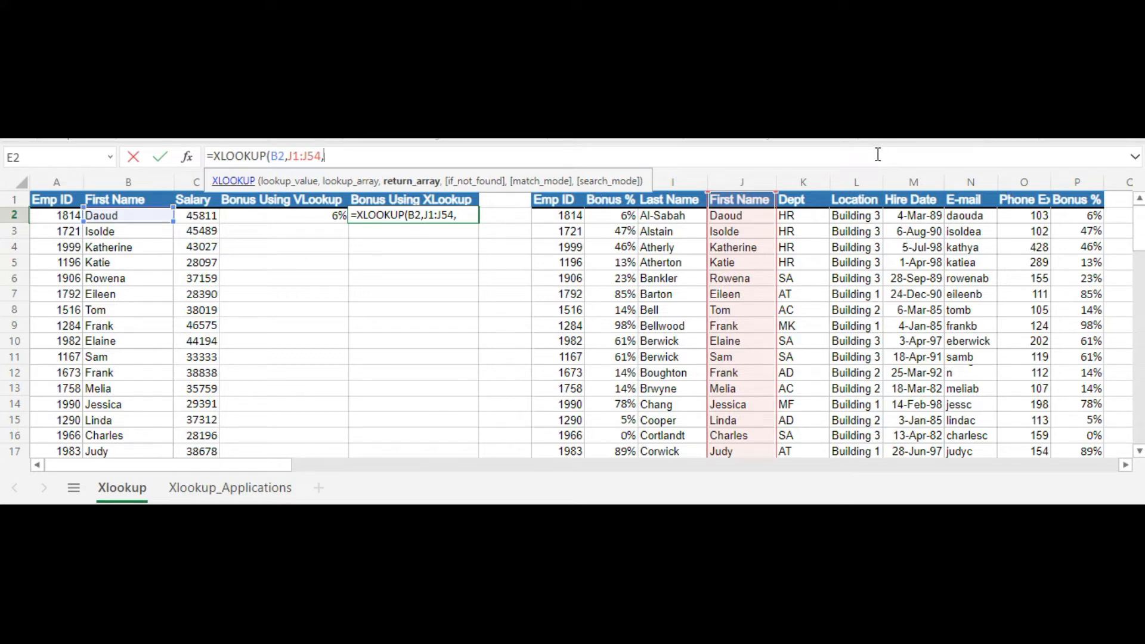
left_click(609, 202)
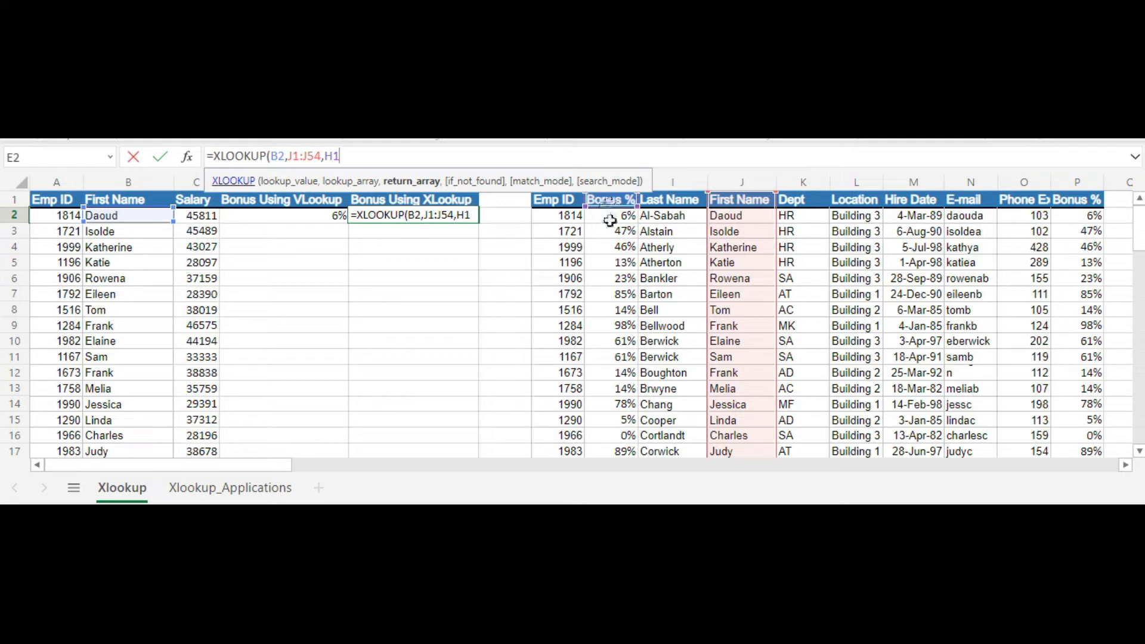
left_click_drag(608, 200, 617, 269)
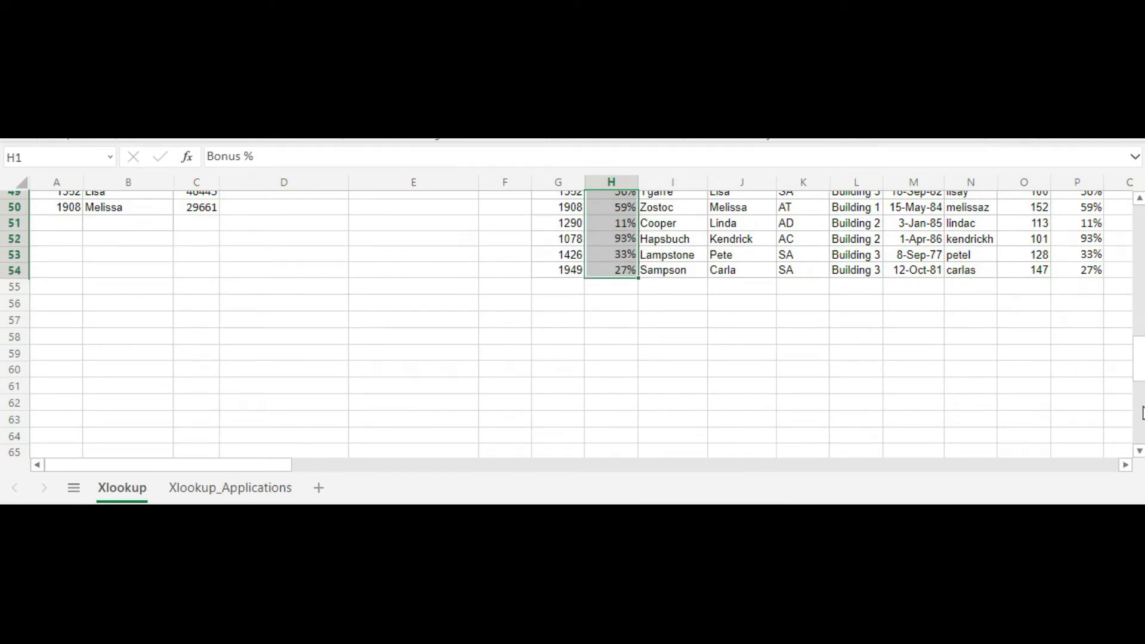
left_click_drag(1139, 357, 1140, 224)
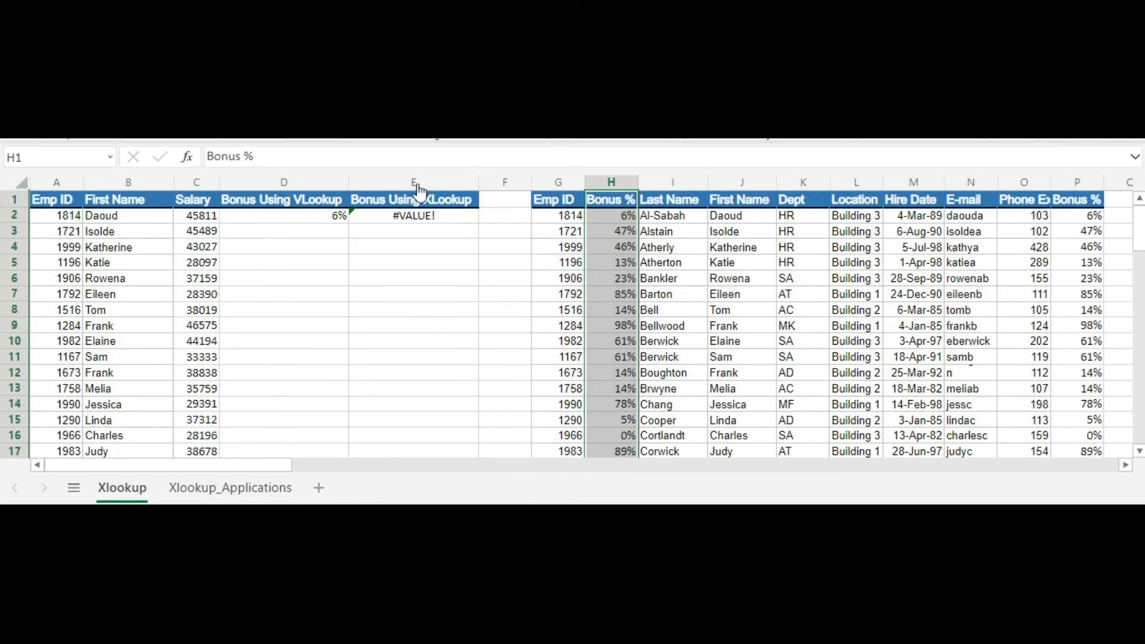
Step: Correct the XLOOKUP's return array in E2 to H1:H54 and format the cell as a percentage
left_click(436, 219)
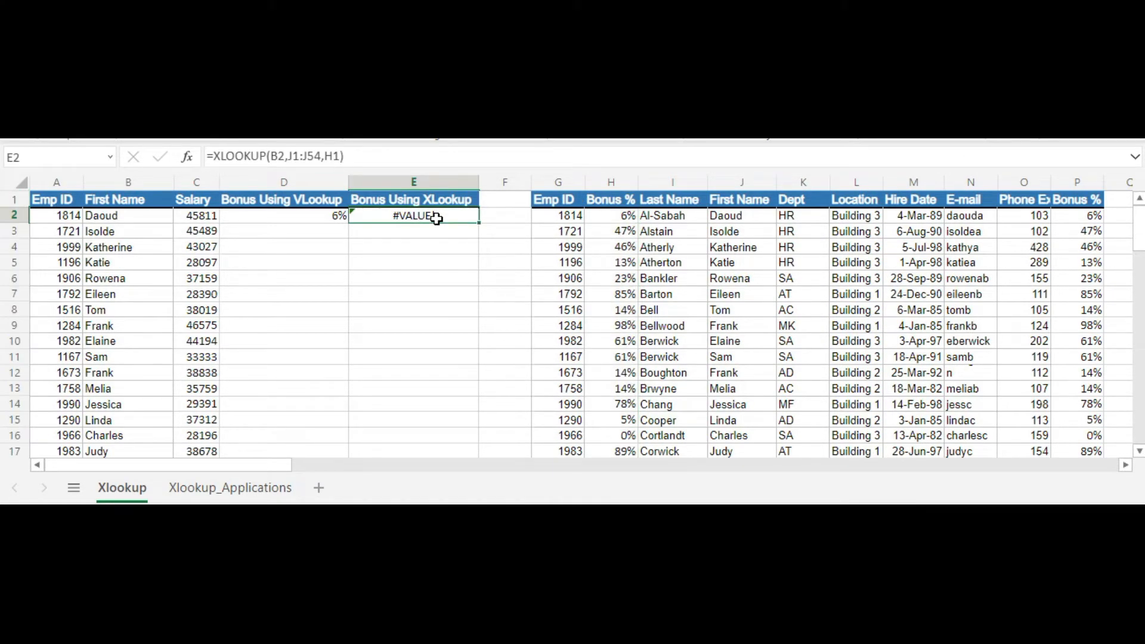
left_click(341, 156)
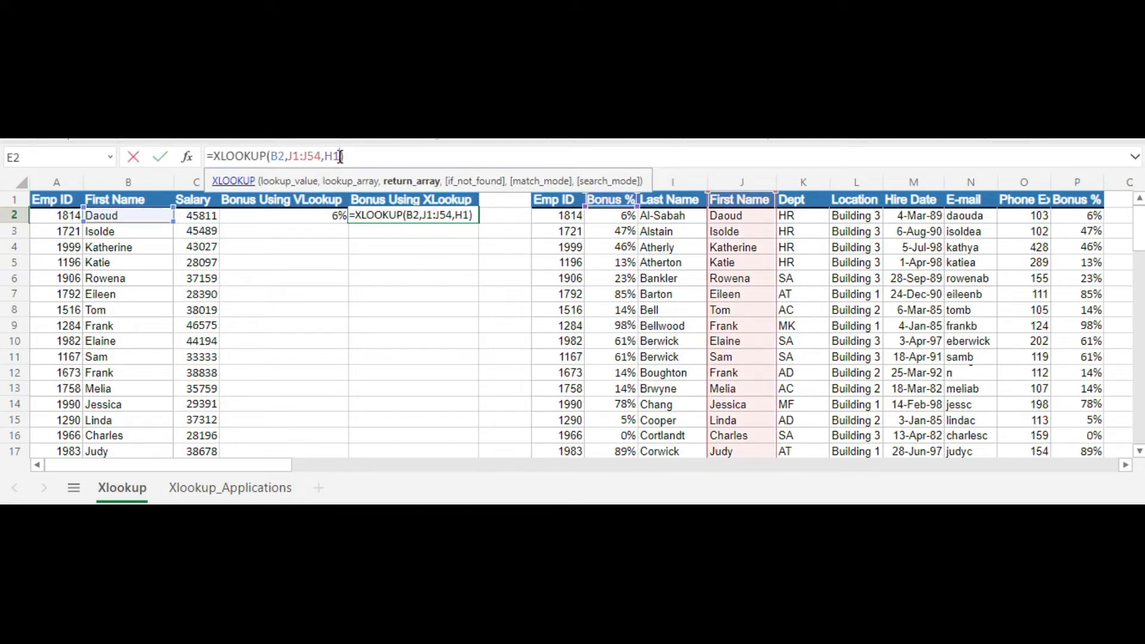
type(":")
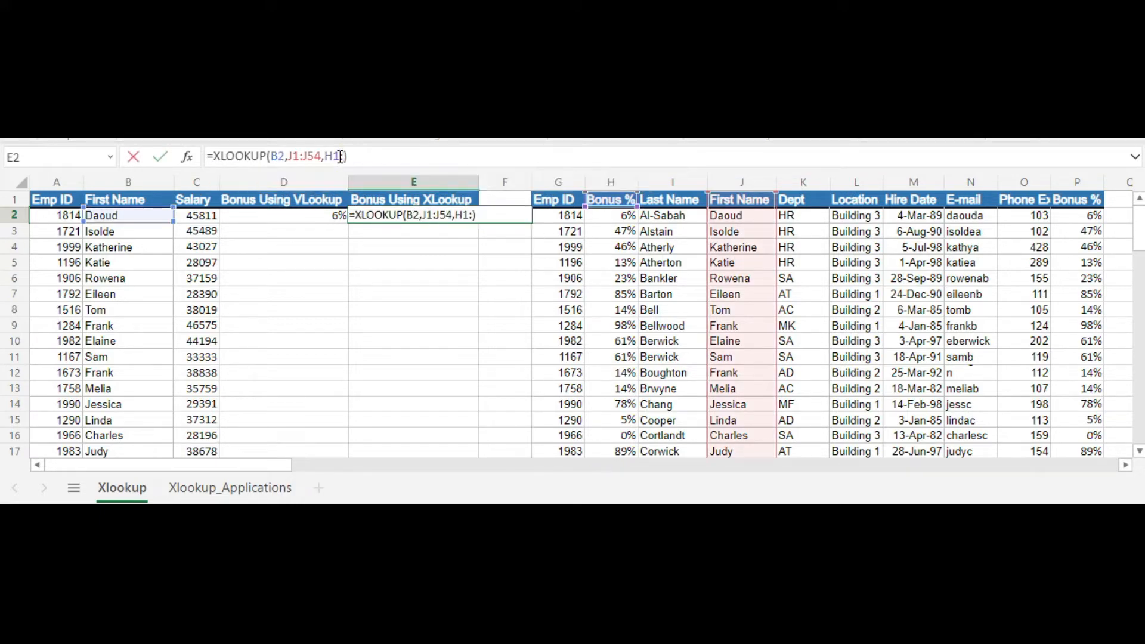
type("H54")
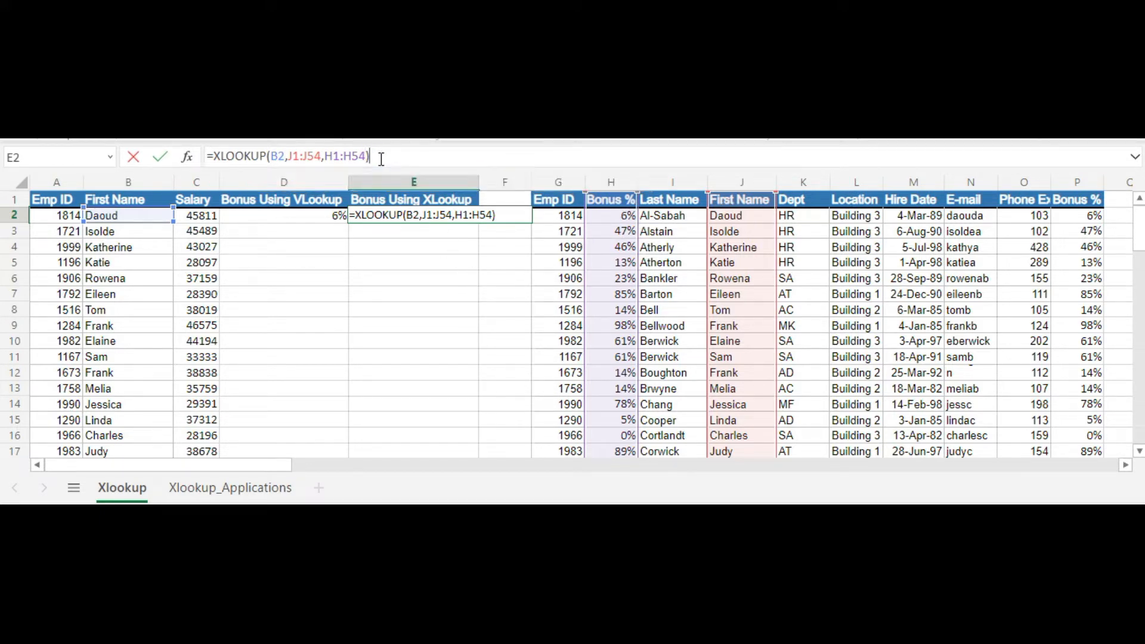
key("Return")
left_click(468, 213)
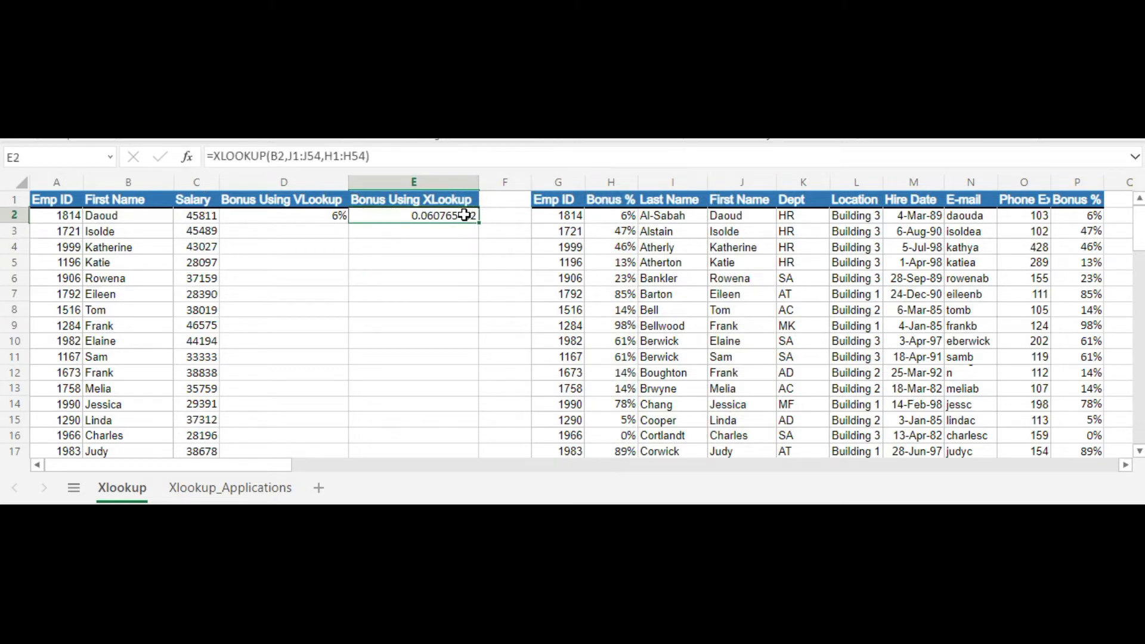
key("ctrl+shift+5")
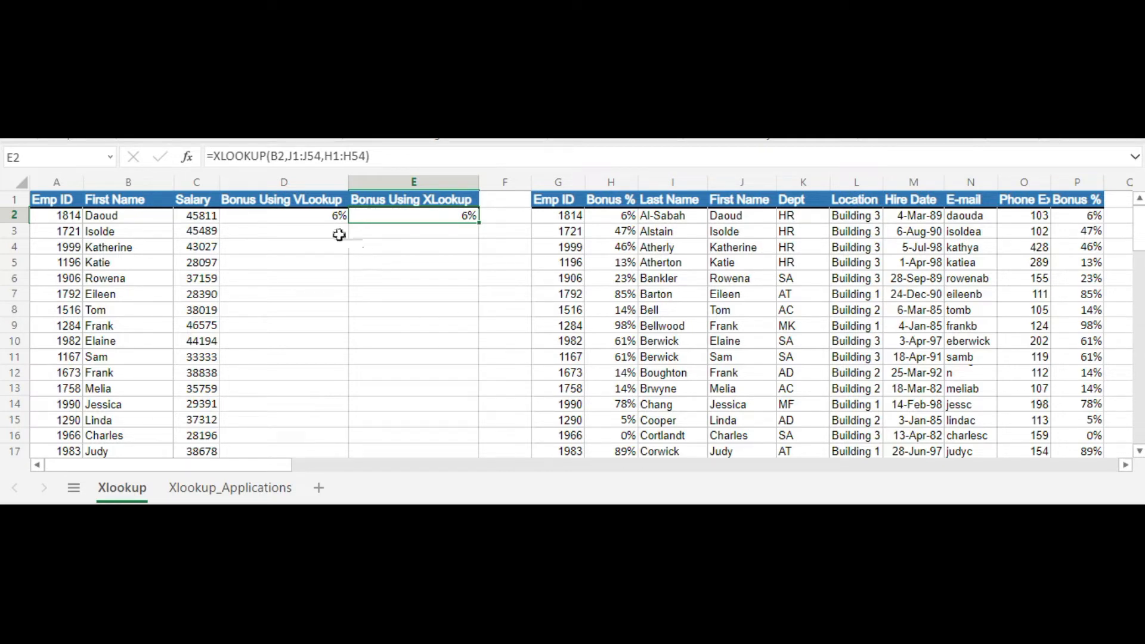
Step: Make the VLOOKUP's table array in D2 absolute as $J$1:$P$54 and fill the formula down to D13
left_click(313, 215)
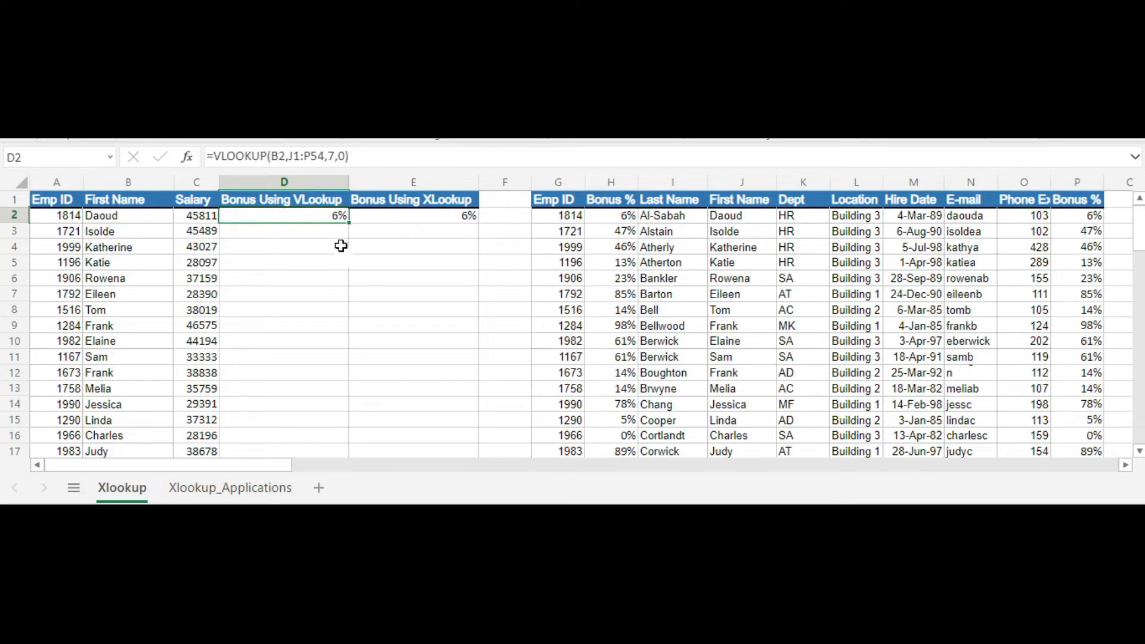
left_click(291, 160)
left_click_drag(289, 160, 325, 160)
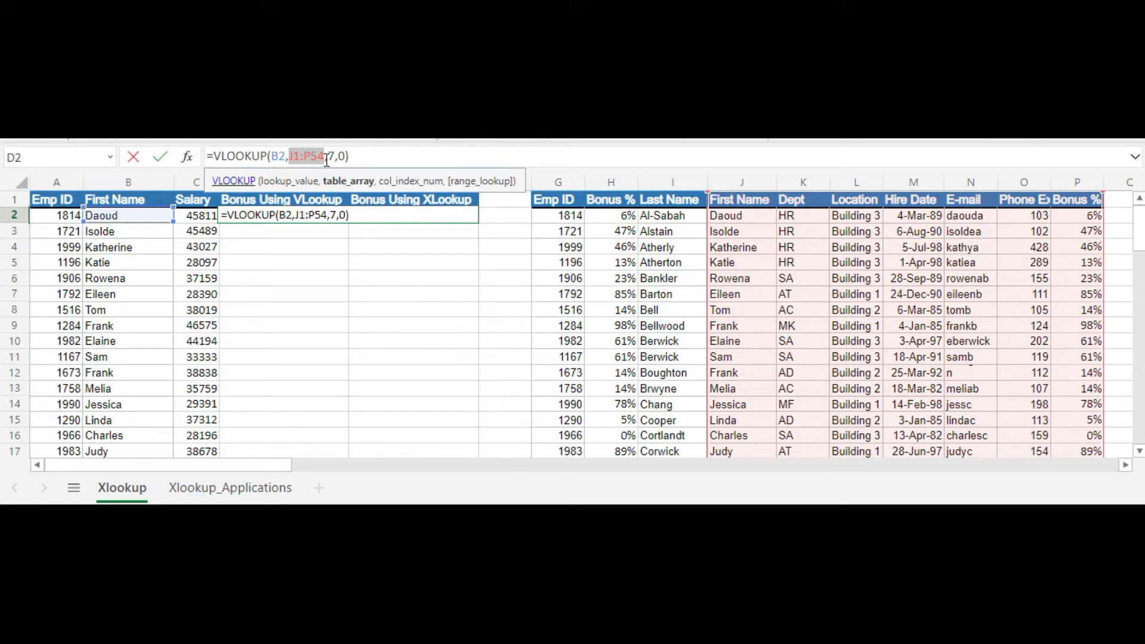
key("F4")
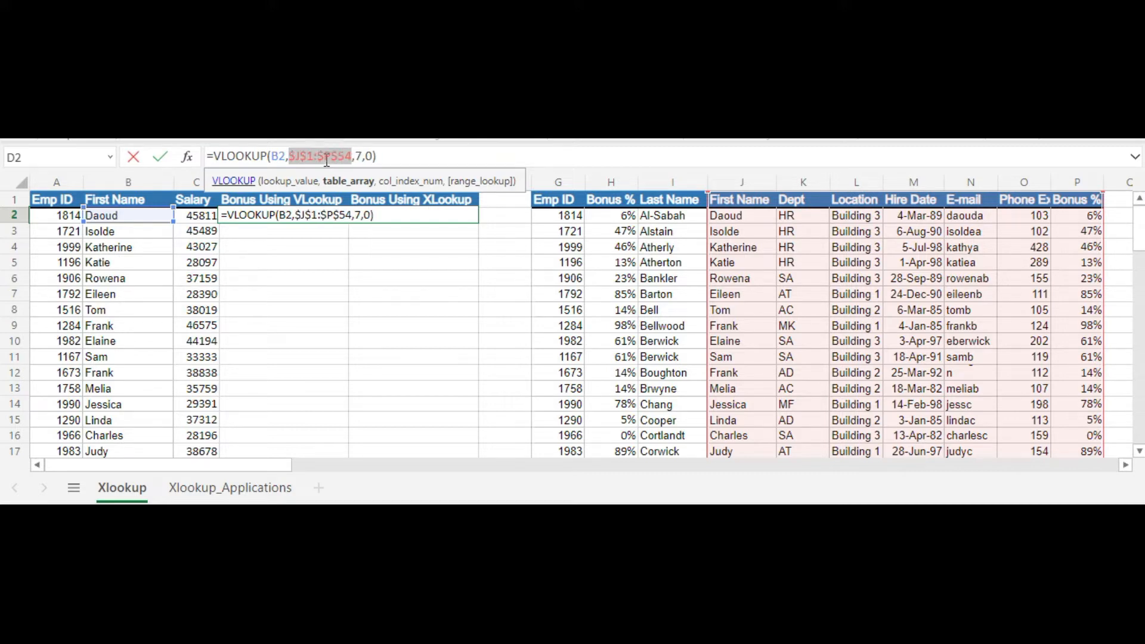
key("Return")
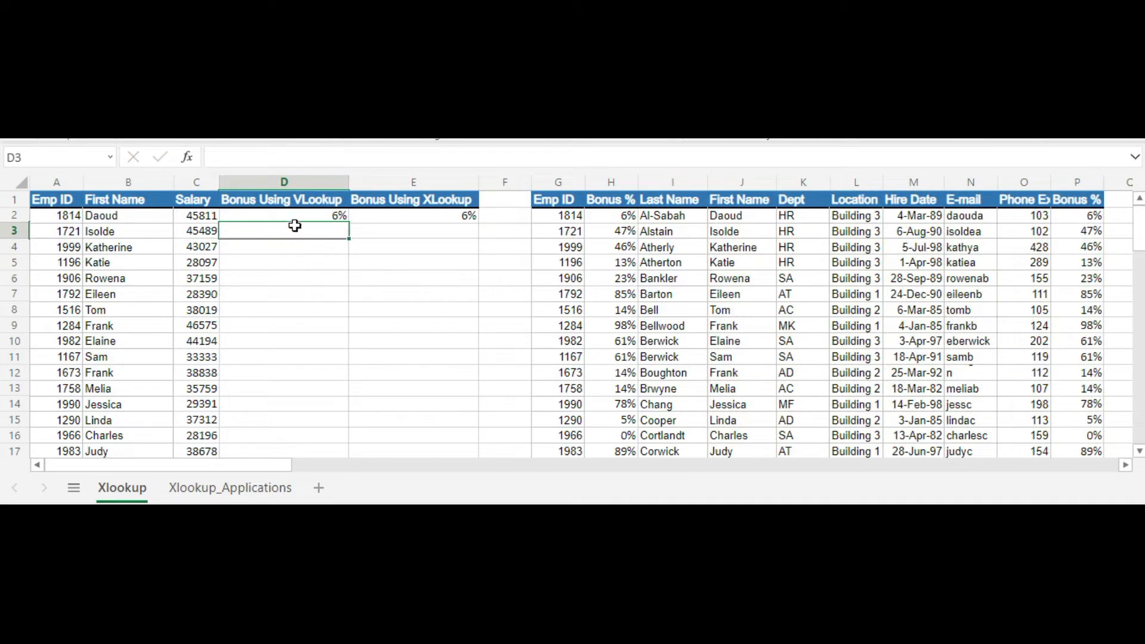
left_click(294, 219)
left_click_drag(349, 222, 351, 390)
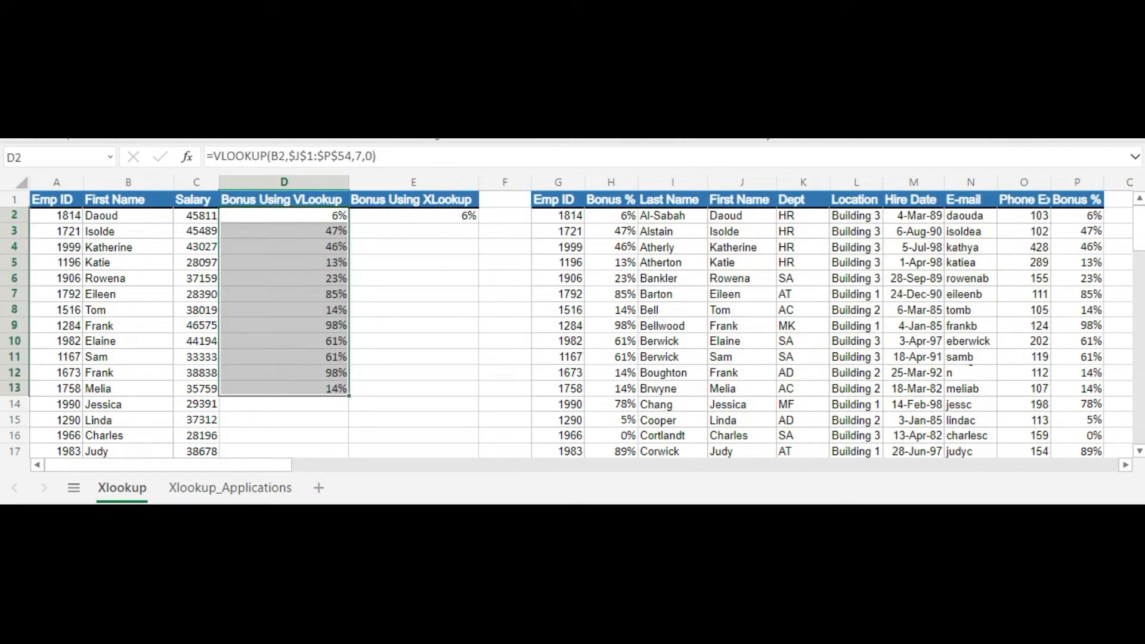
Step: Make the XLOOKUP's lookup and return arrays in E2 absolute as $J$1:$J$54 and $H$1:$H$54
left_click(459, 217)
left_click_drag(293, 156, 322, 155)
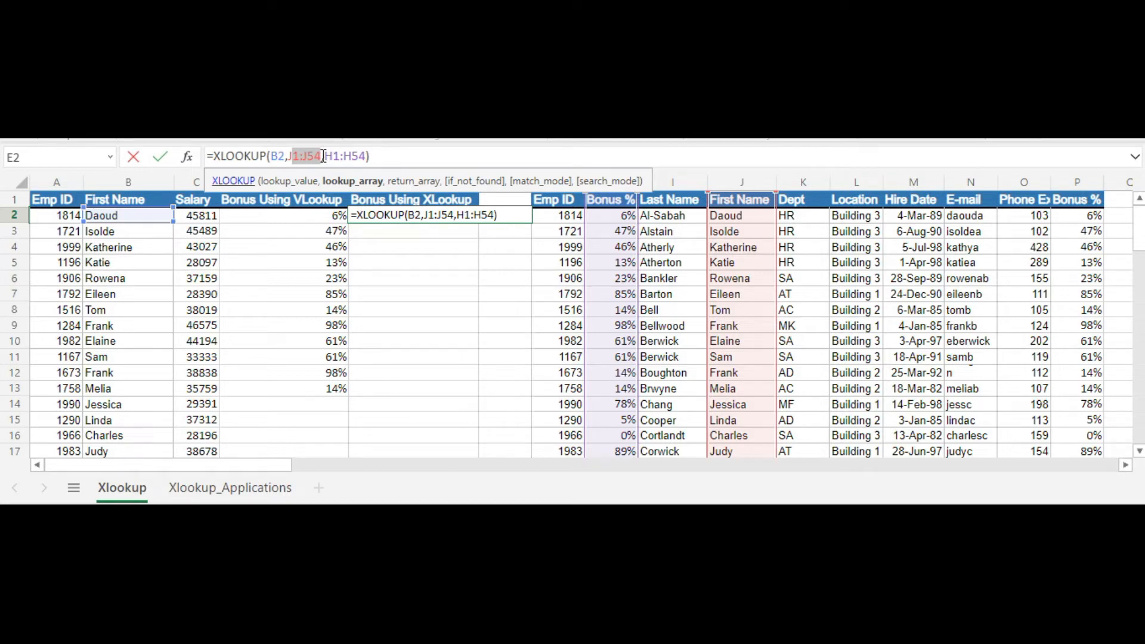
key("F4")
left_click_drag(360, 156, 382, 156)
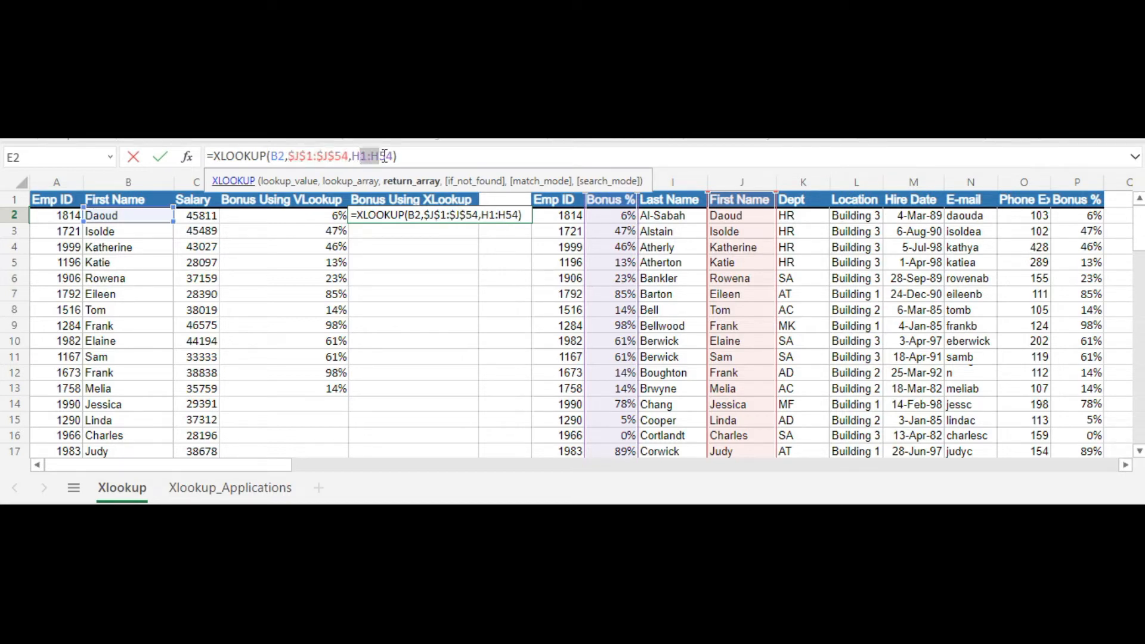
key("F4")
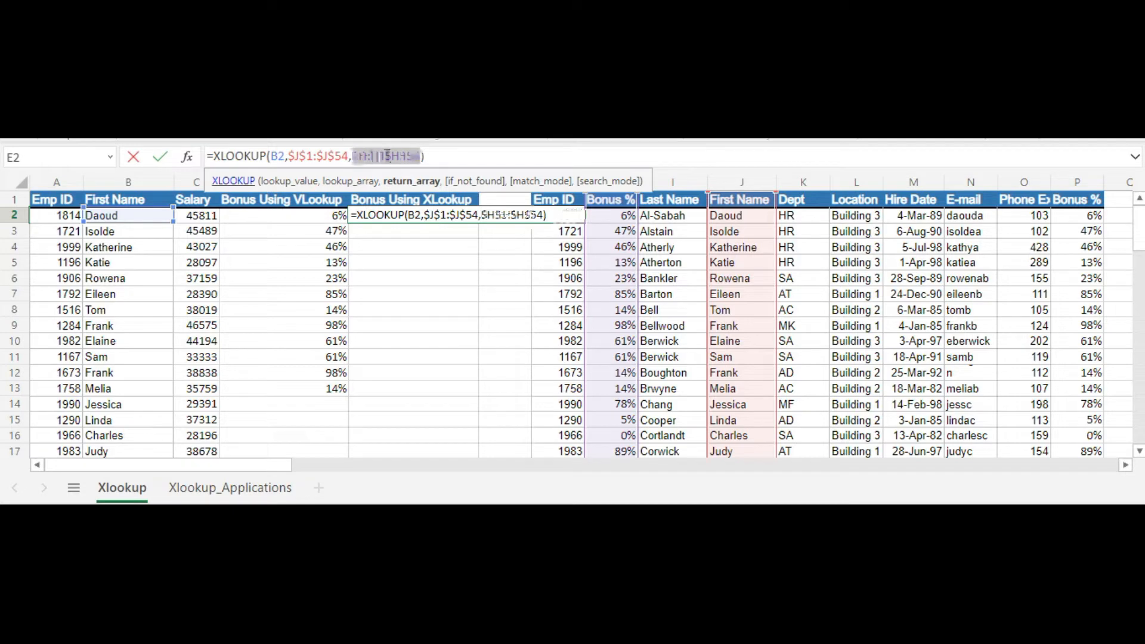
key("Return")
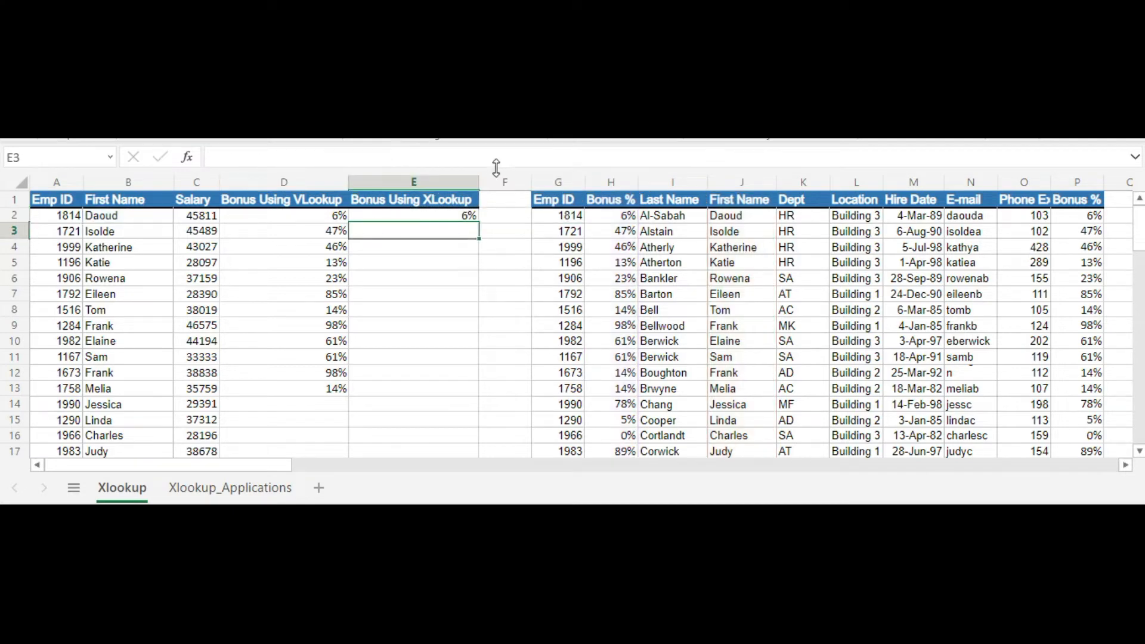
Step: Fill the XLOOKUP formula from E2 down the Bonus Using XLookup column past row 23
left_click(444, 218)
left_click_drag(479, 221, 504, 383)
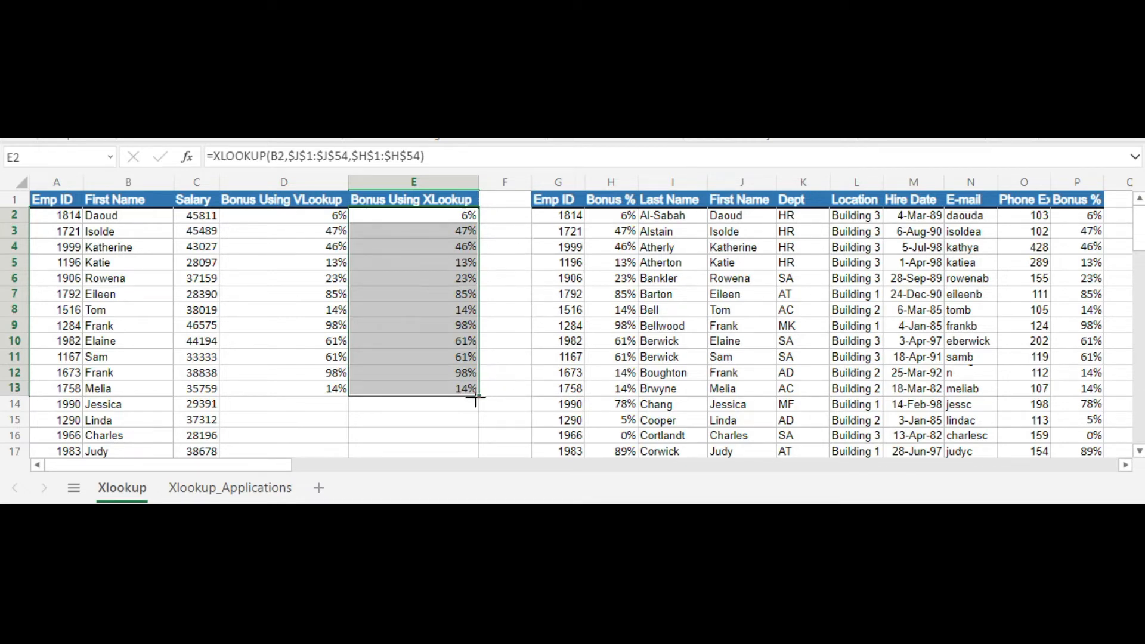
left_click_drag(475, 398, 480, 460)
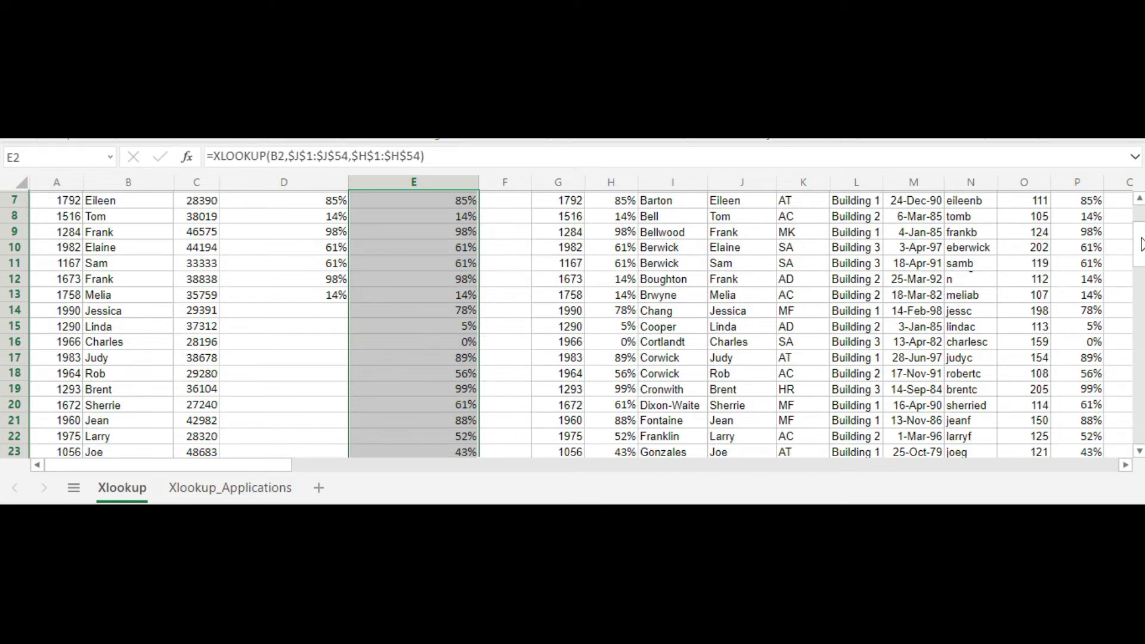
scroll(1141, 229, "up", 2)
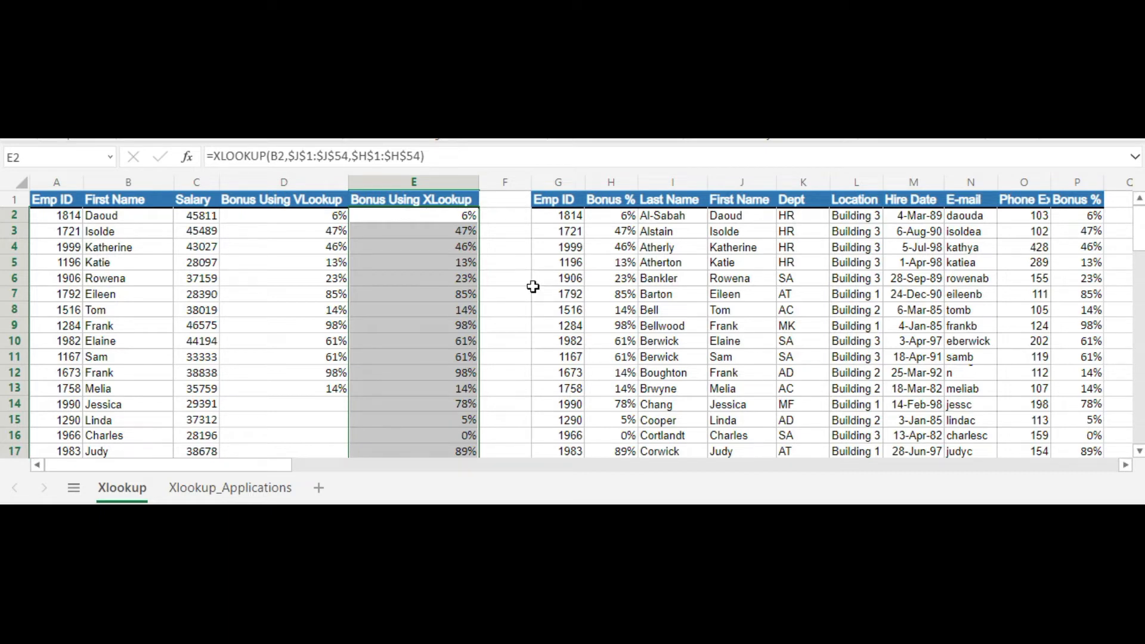
Step: Fill the VLOOKUP formula from D2 down to D50, the last employee row
left_click(313, 225)
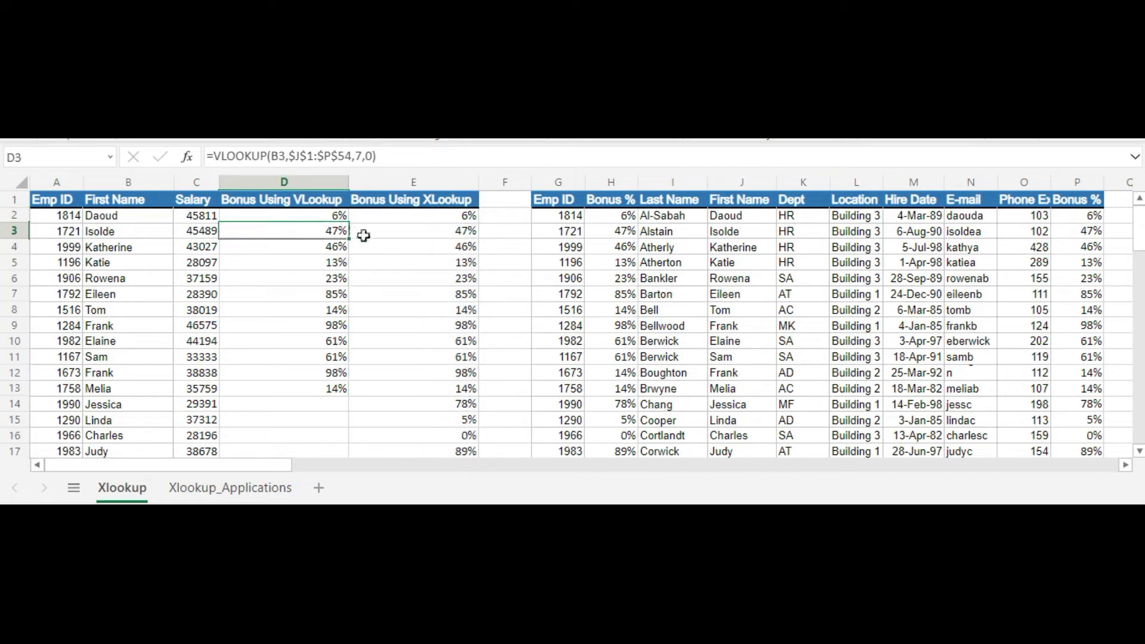
left_click(333, 215)
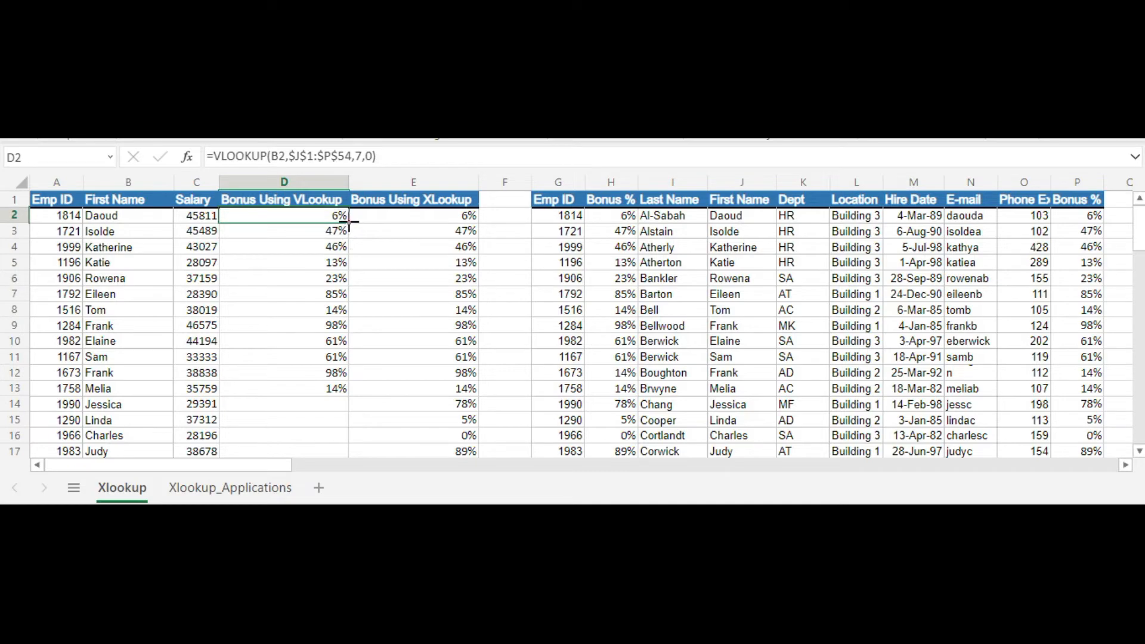
left_click_drag(349, 222, 345, 341)
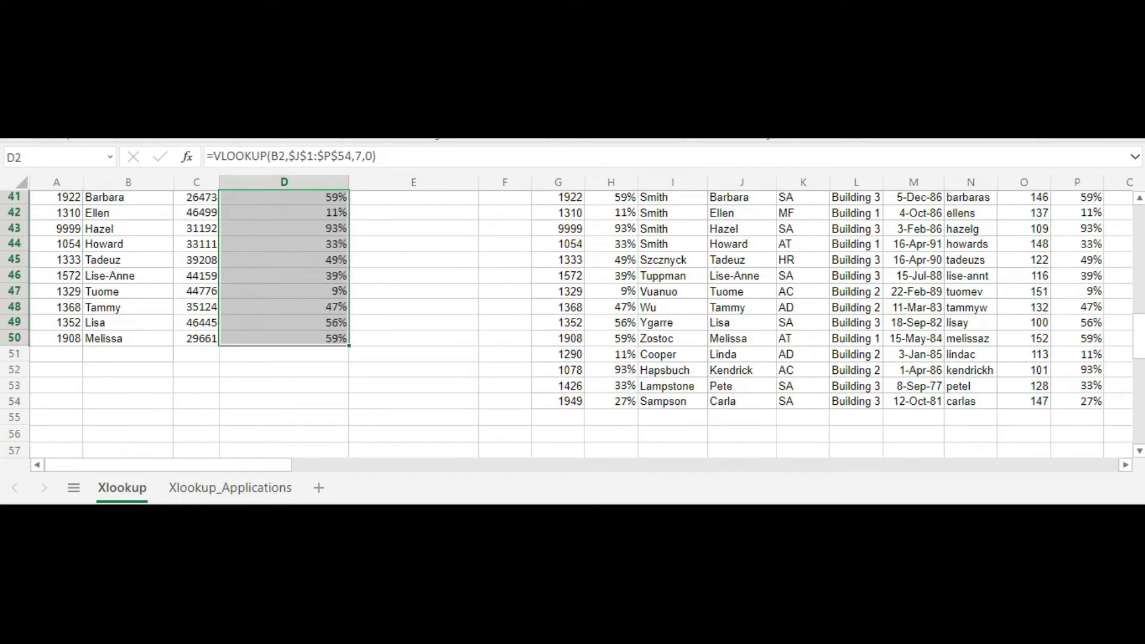
scroll(1141, 335, "up", 6)
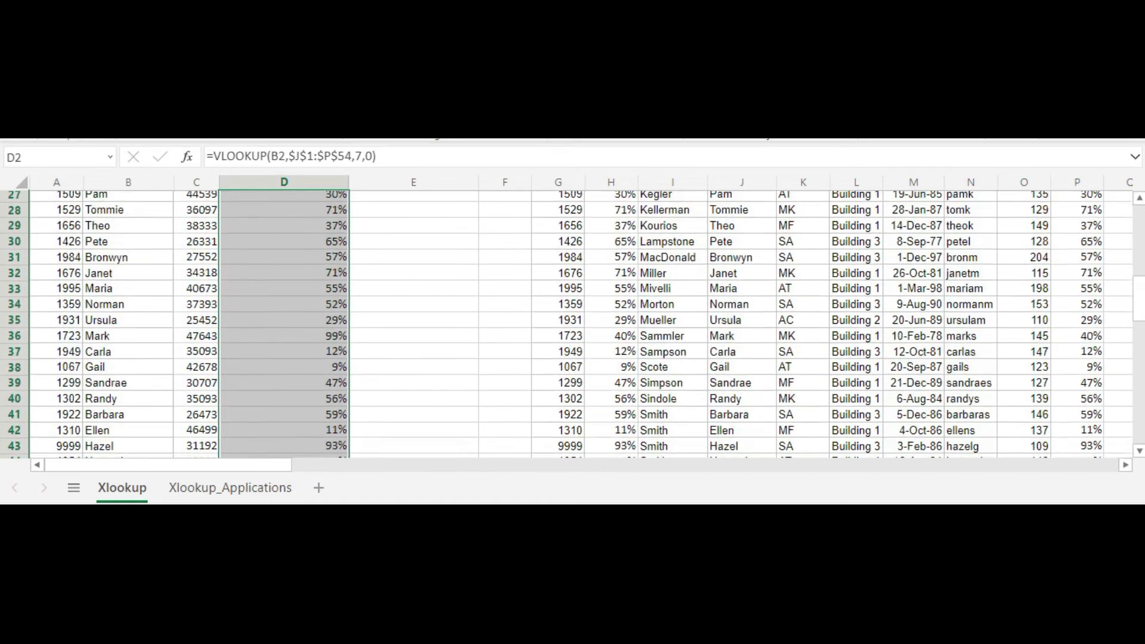
scroll(572, 325, "up", 8)
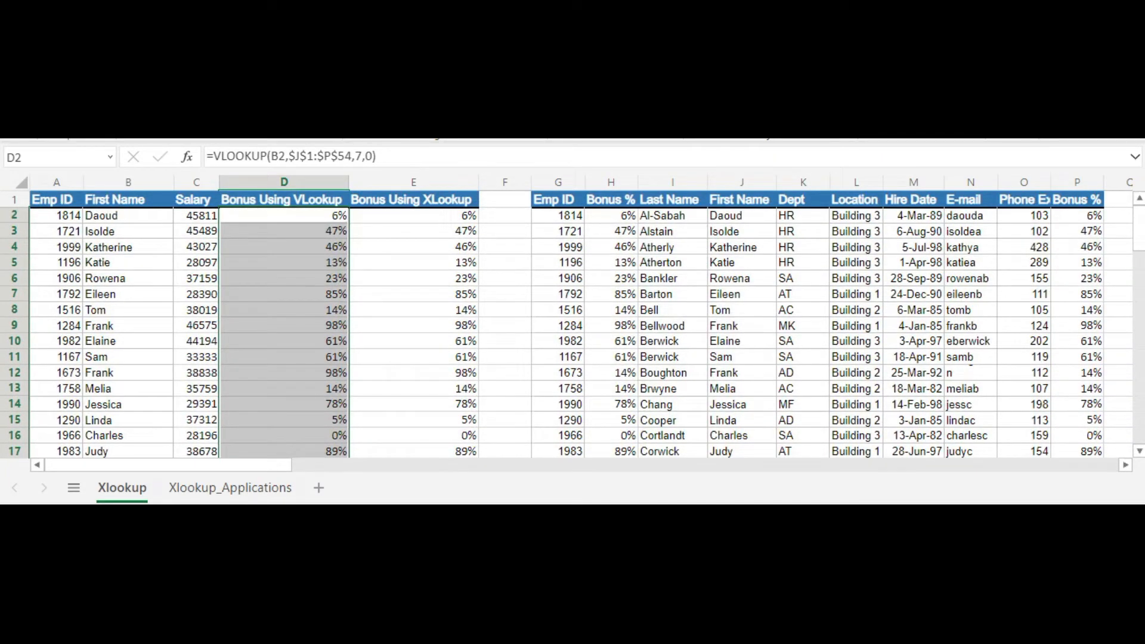
Step: Clear the First Name in J6 of the lookup table and check the matching VLOOKUP formula in D6
left_click(721, 280)
key("Delete")
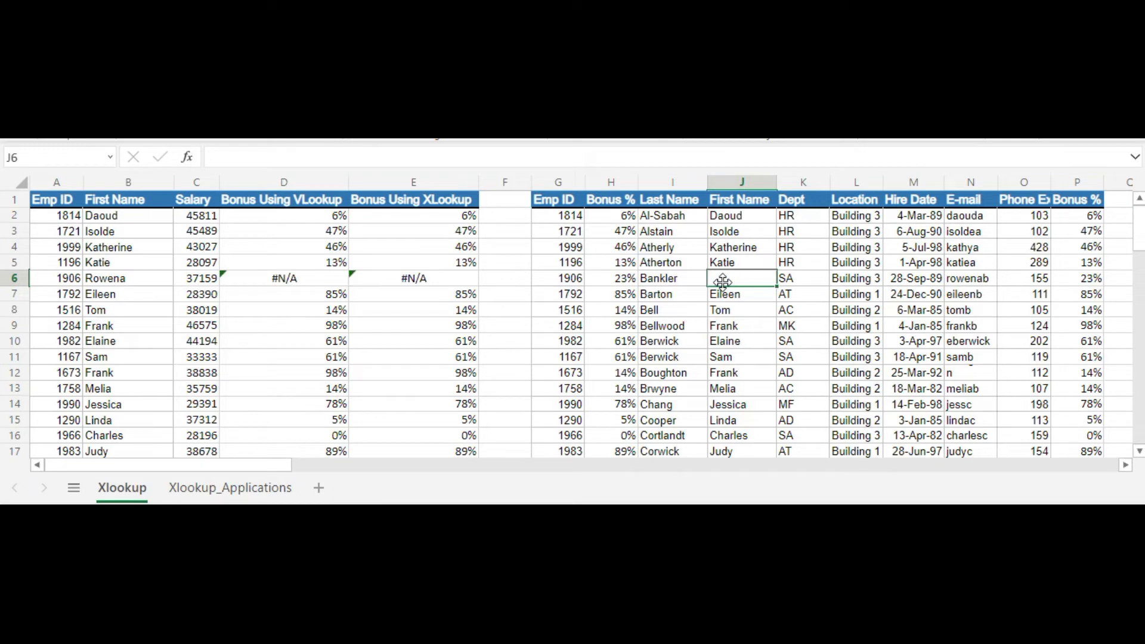
left_click(549, 343)
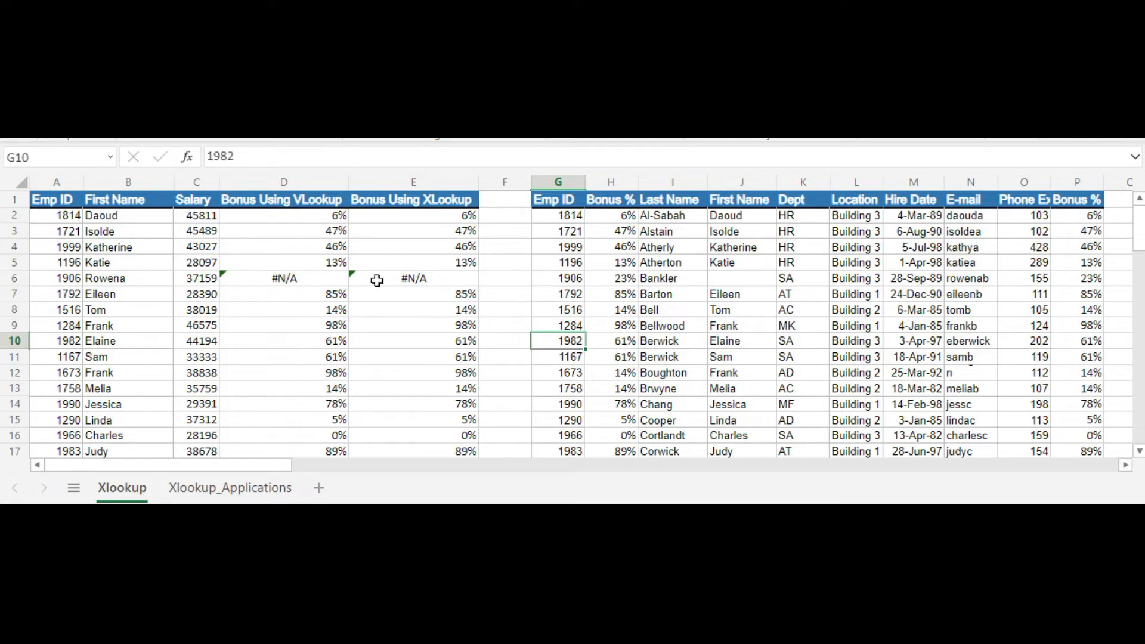
left_click(278, 279)
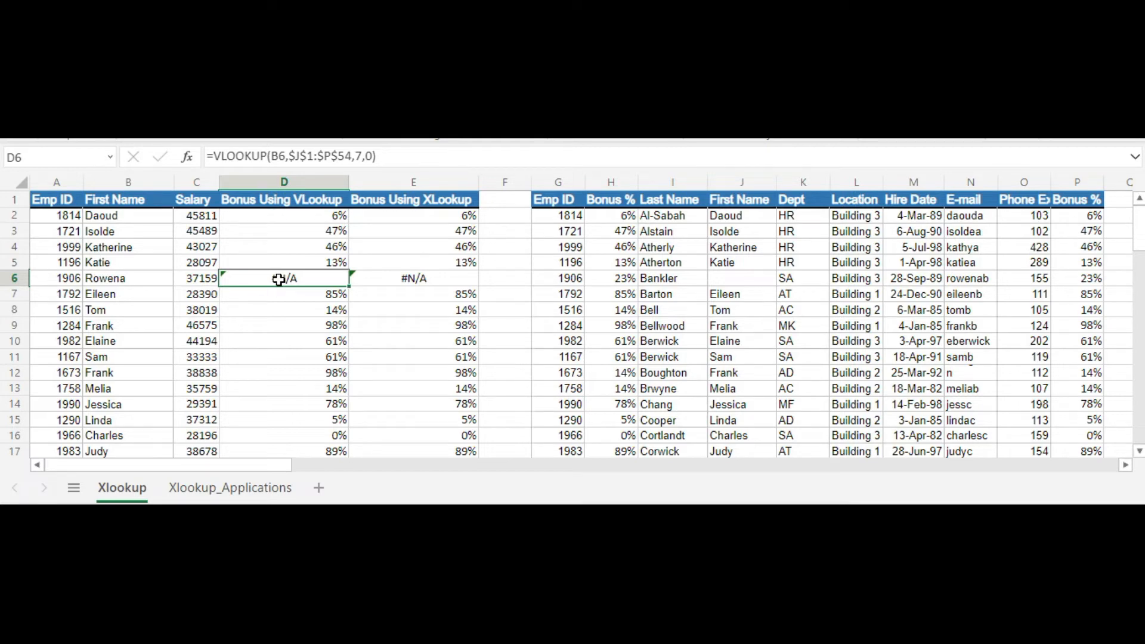
Step: Add 0 as the if_not_found argument of the XLOOKUP in E2 and fill the formula down to E13
left_click(439, 211)
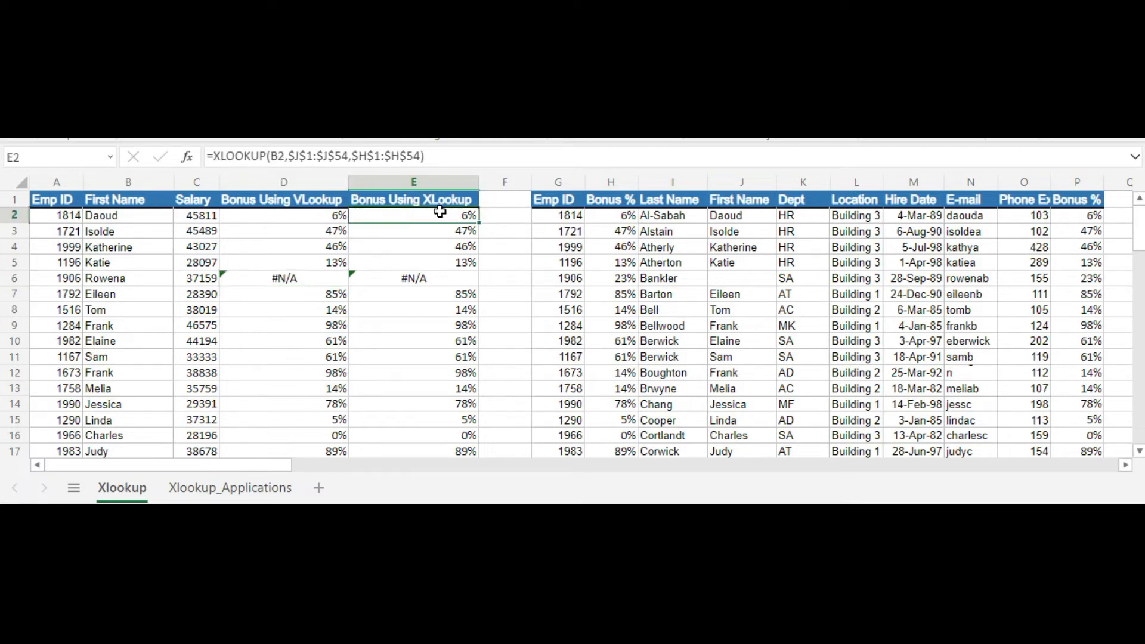
left_click(421, 156)
type(",")
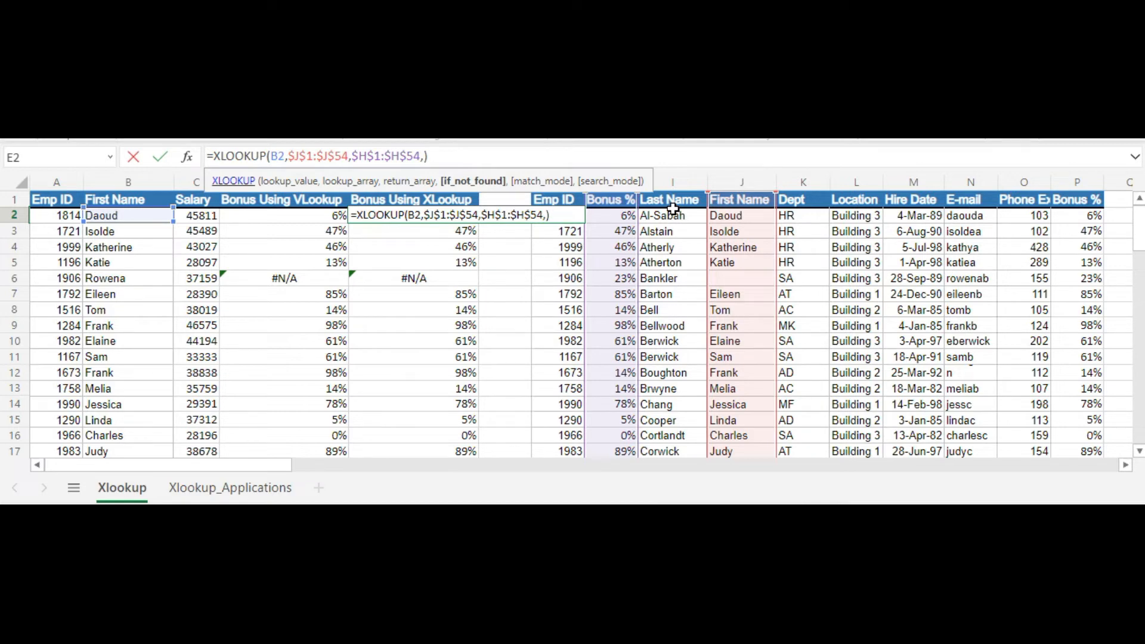
type("0")
left_click(468, 154)
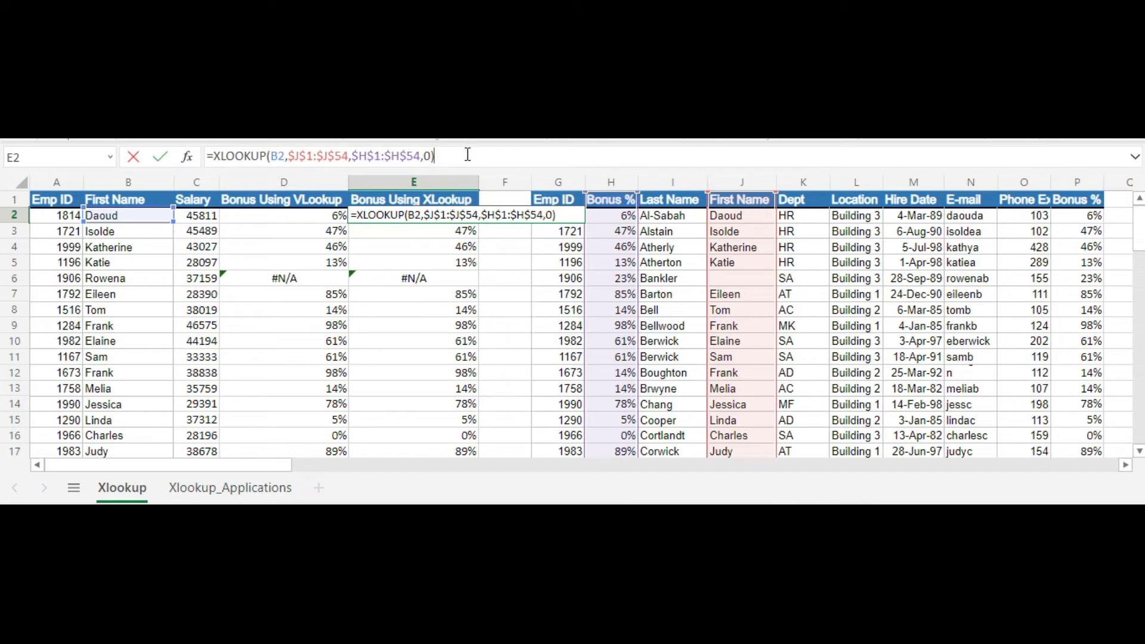
key("Return")
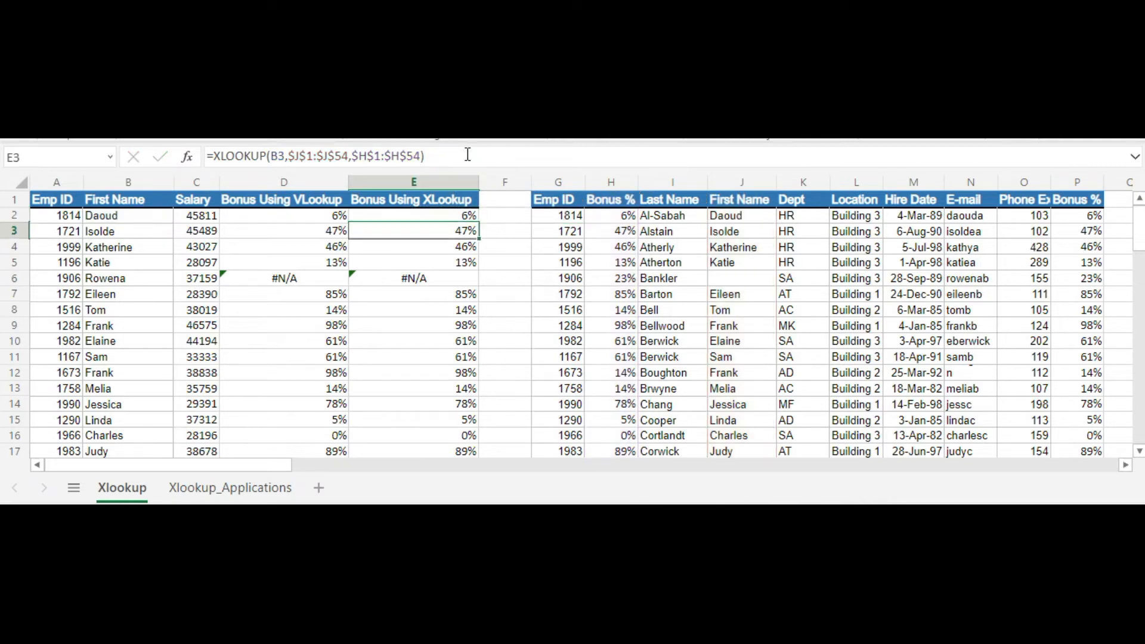
left_click_drag(462, 215, 478, 377)
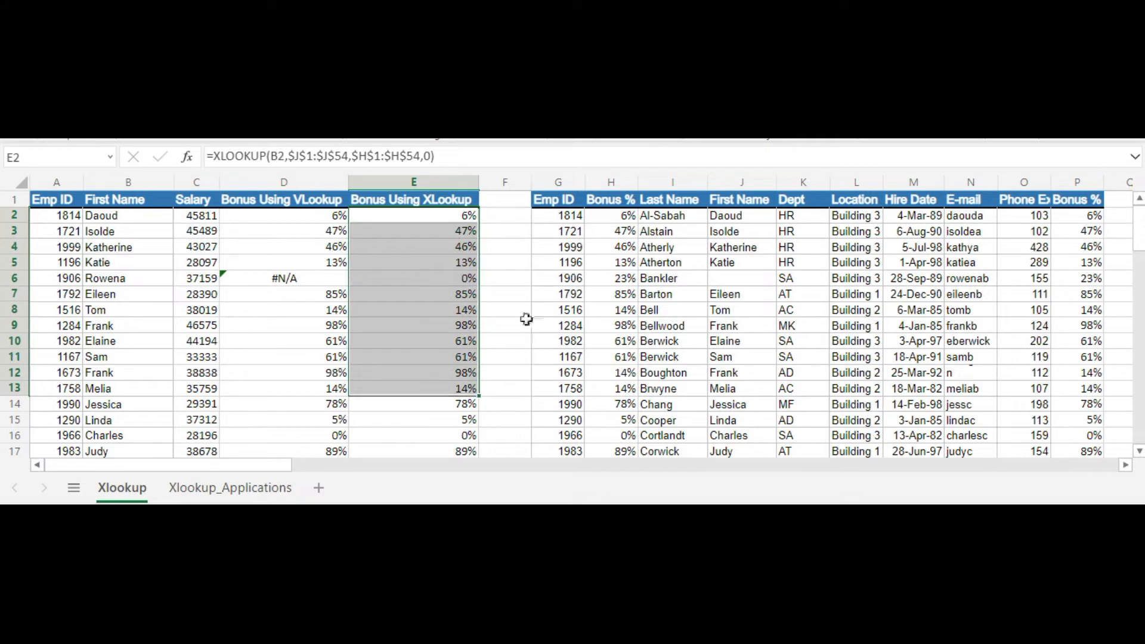
Step: Compare the VLOOKUP in D6 with the XLOOKUP in E6 for the blank match and review the Bonus Using XLookup column
left_click(456, 274)
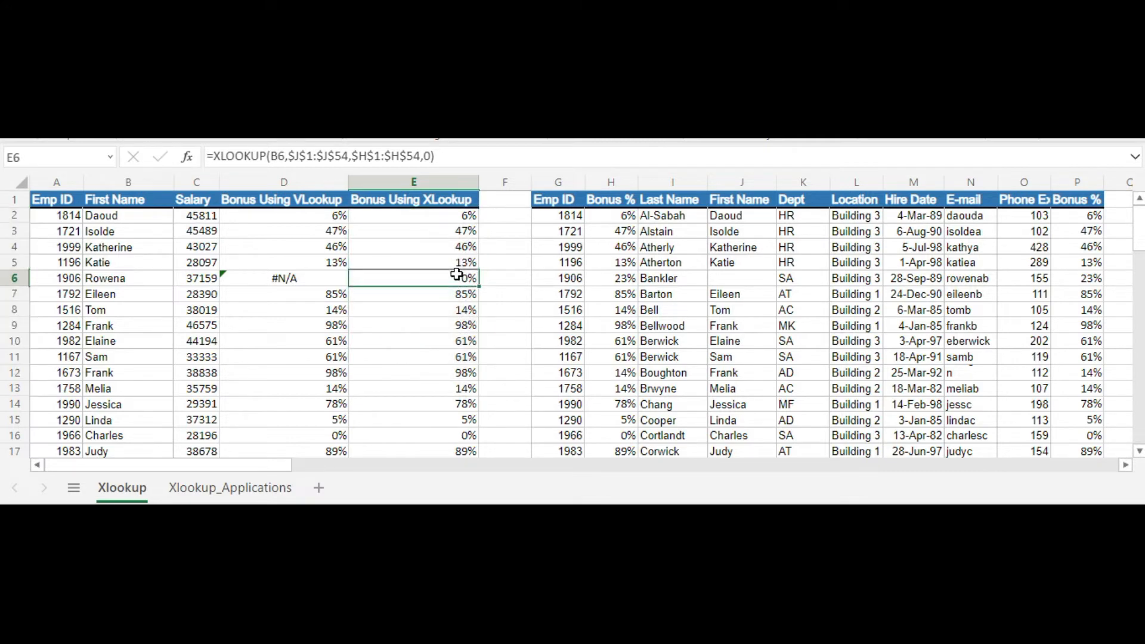
left_click(247, 277)
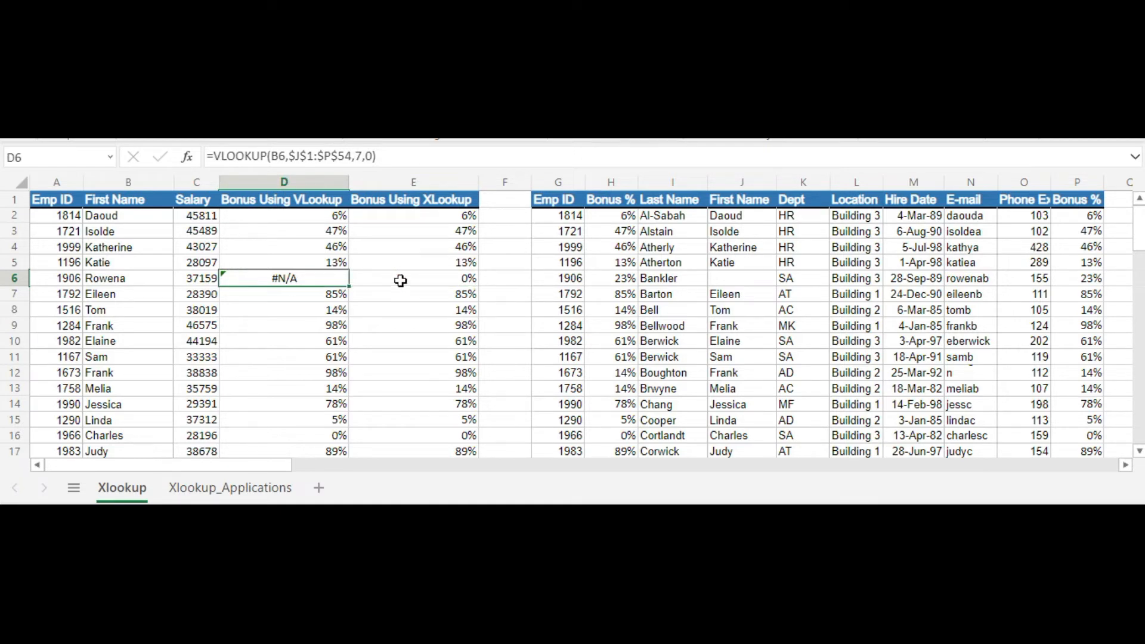
left_click(436, 278)
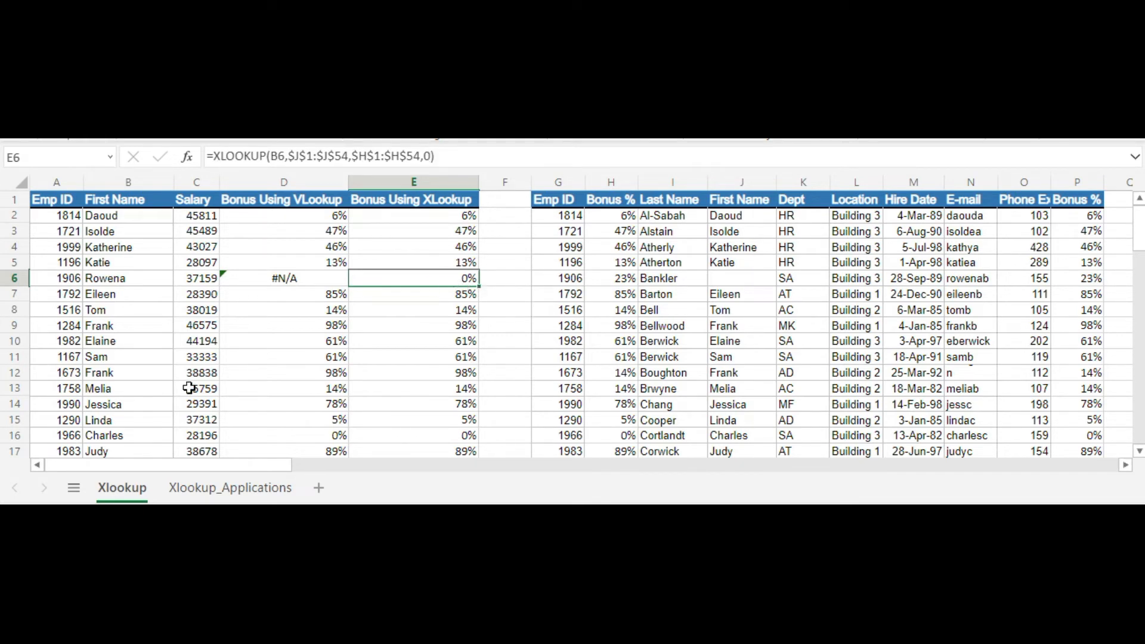
left_click(118, 363)
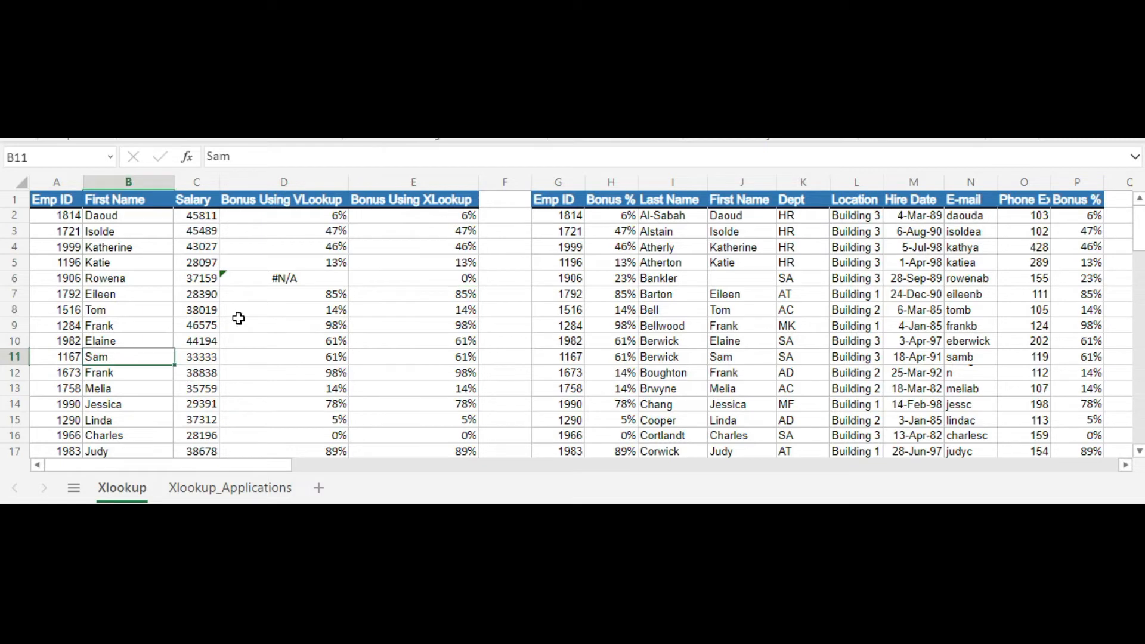
mouse_move(442, 216)
left_mouse_down()
mouse_move(497, 227)
mouse_move(469, 218)
mouse_move(482, 420)
left_mouse_up()
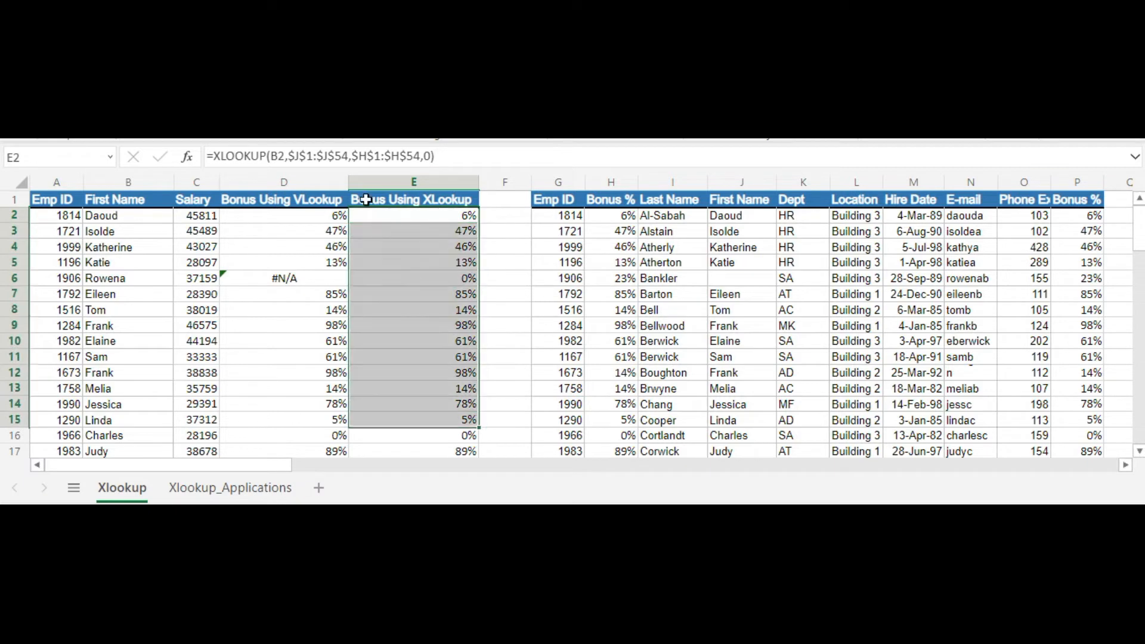
Step: Clear the First Name in J2 of the lookup table and check the matching VLOOKUP formula in D2
left_click(728, 217)
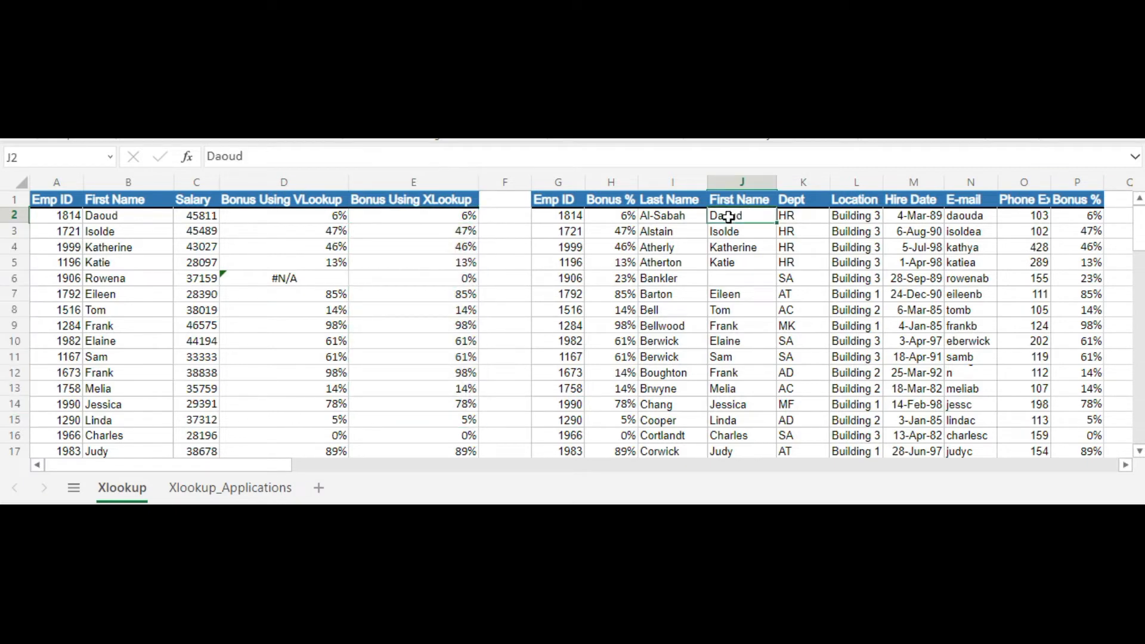
key("Delete")
left_click(711, 356)
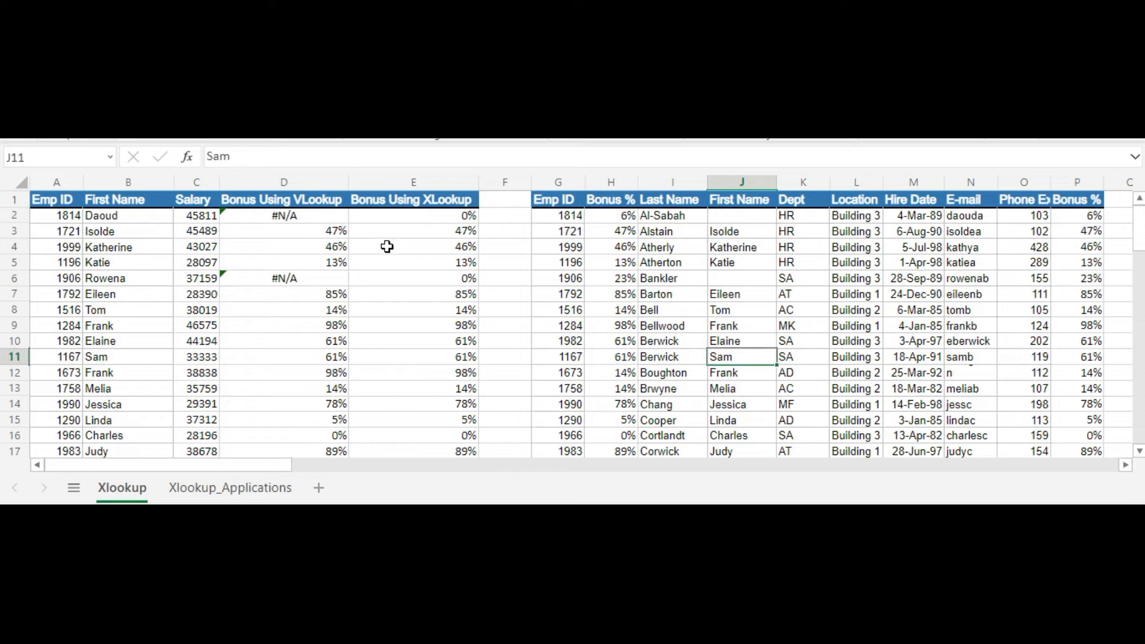
left_click(284, 217)
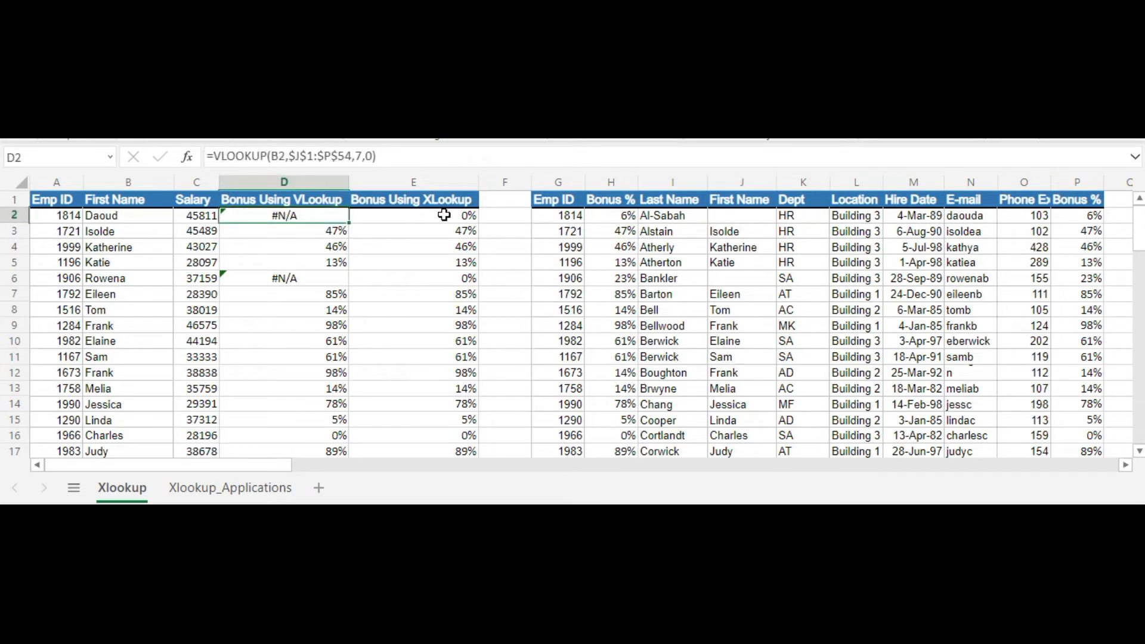
Step: Multiply the XLOOKUP result in E2 by the salary in C2
left_click(444, 215)
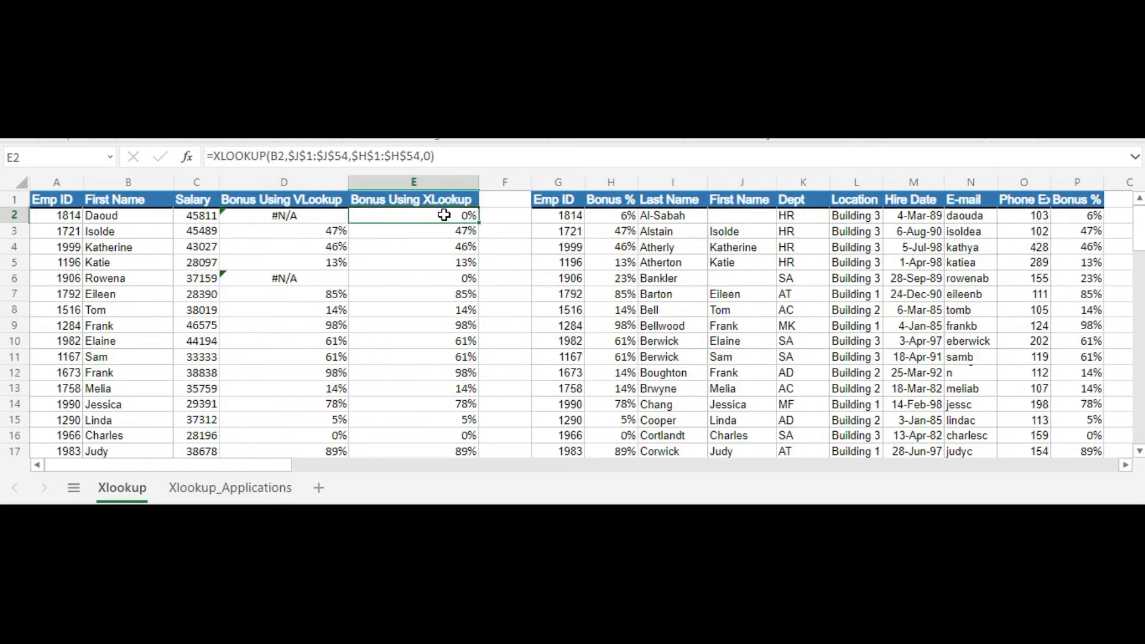
left_click(442, 158)
type("*")
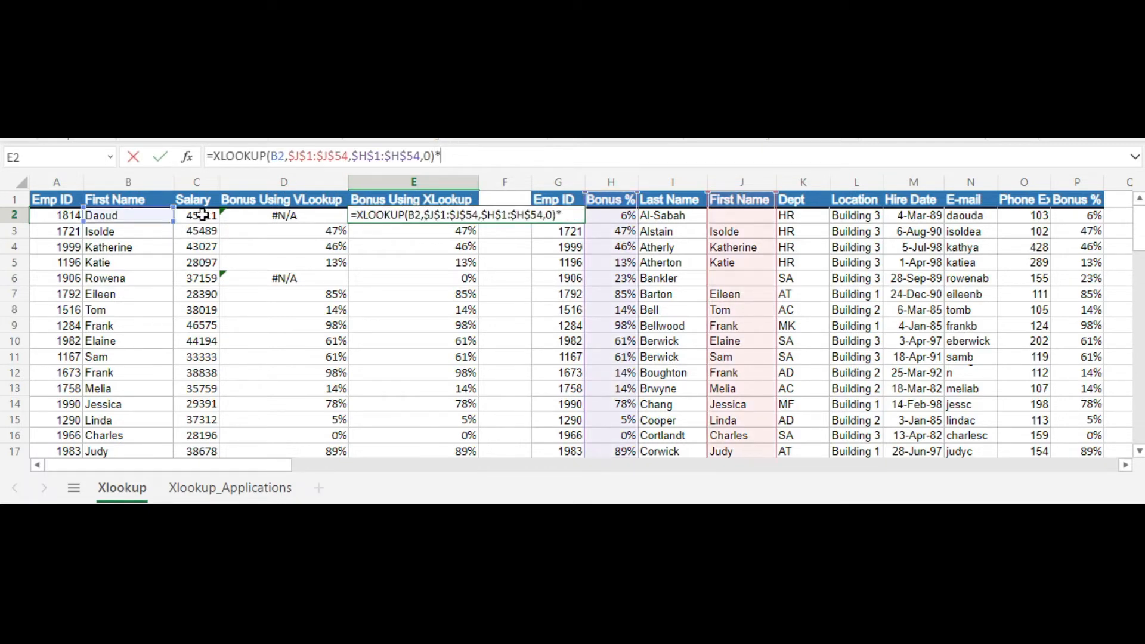
left_click(199, 217)
key("Return")
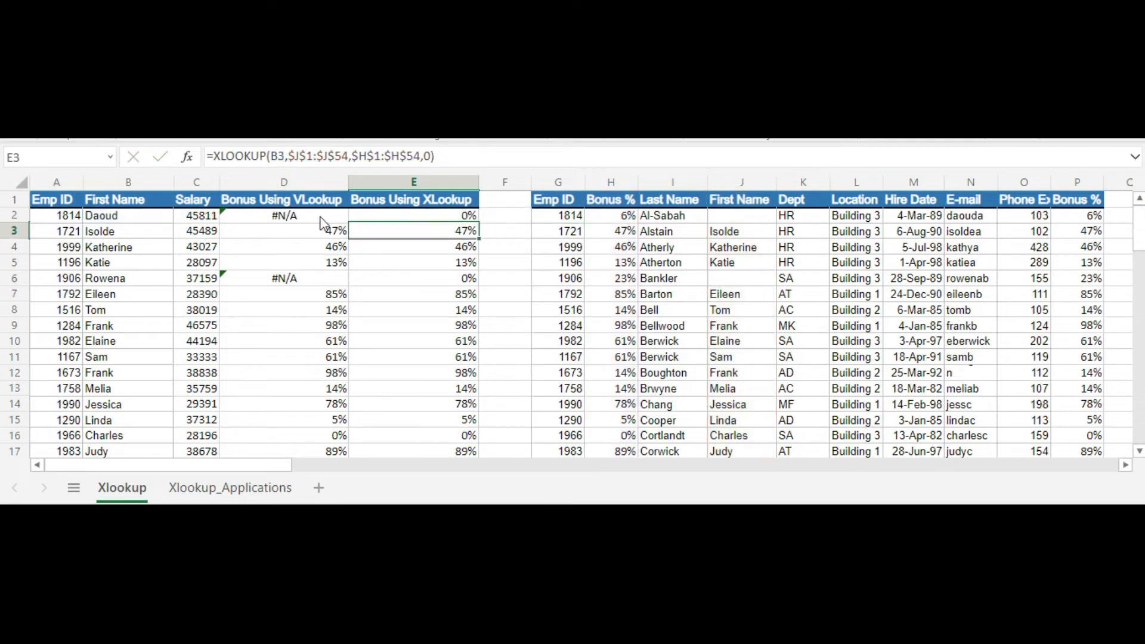
Step: Apply the comma number style to E2, fill it down to E16, and reduce the amounts to no decimals
left_click(475, 215)
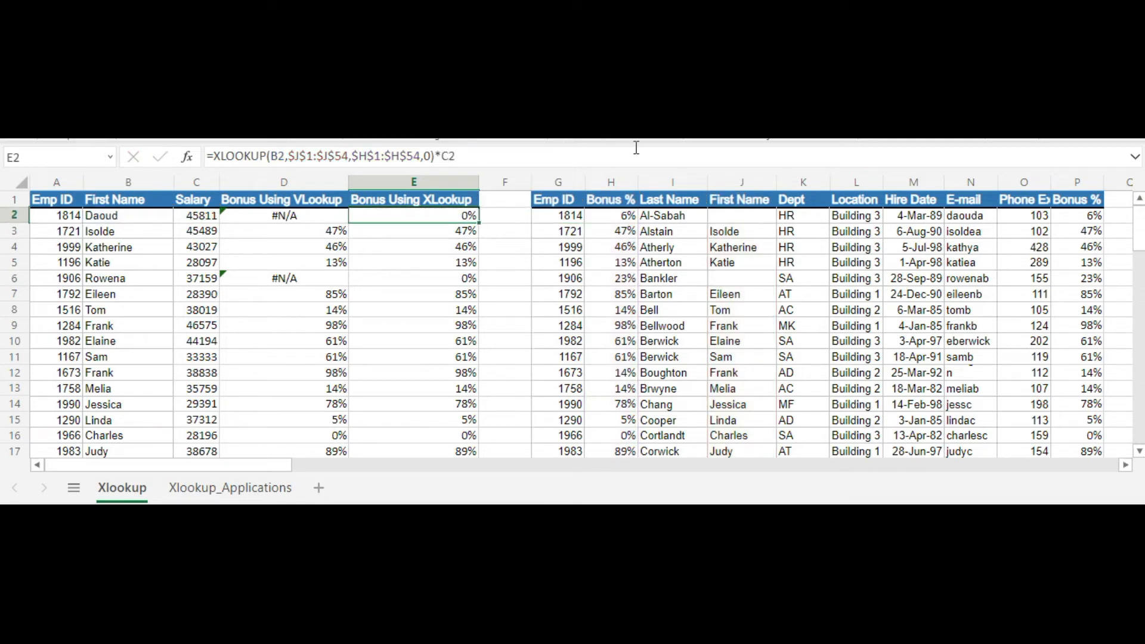
left_click(620, 120)
left_click_drag(479, 223, 485, 435)
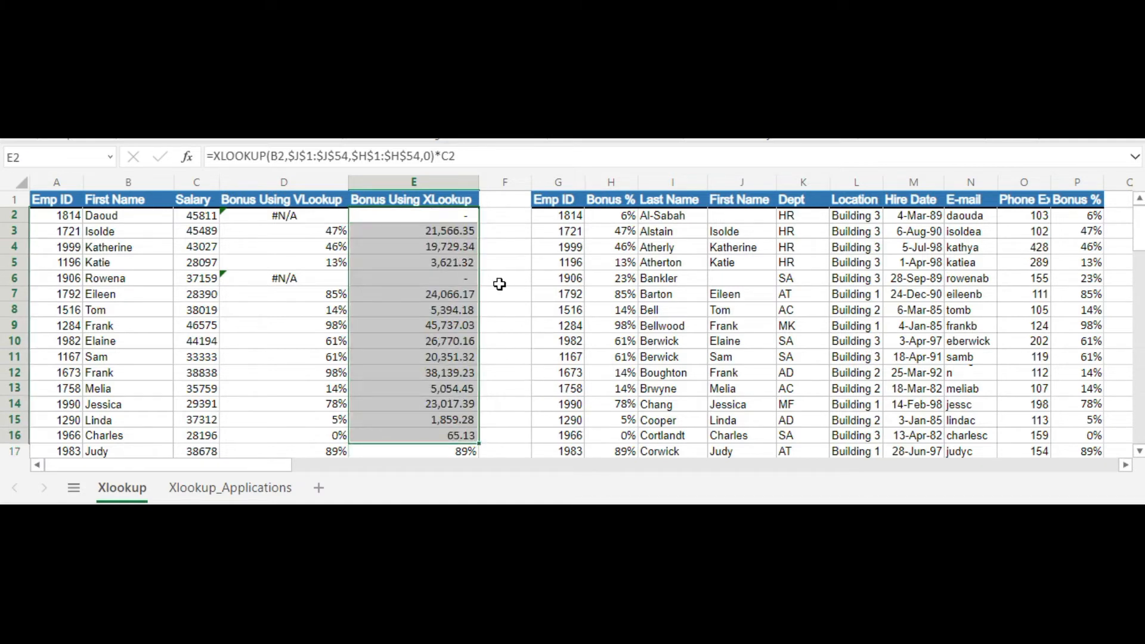
left_click(602, 116)
left_click(602, 116)
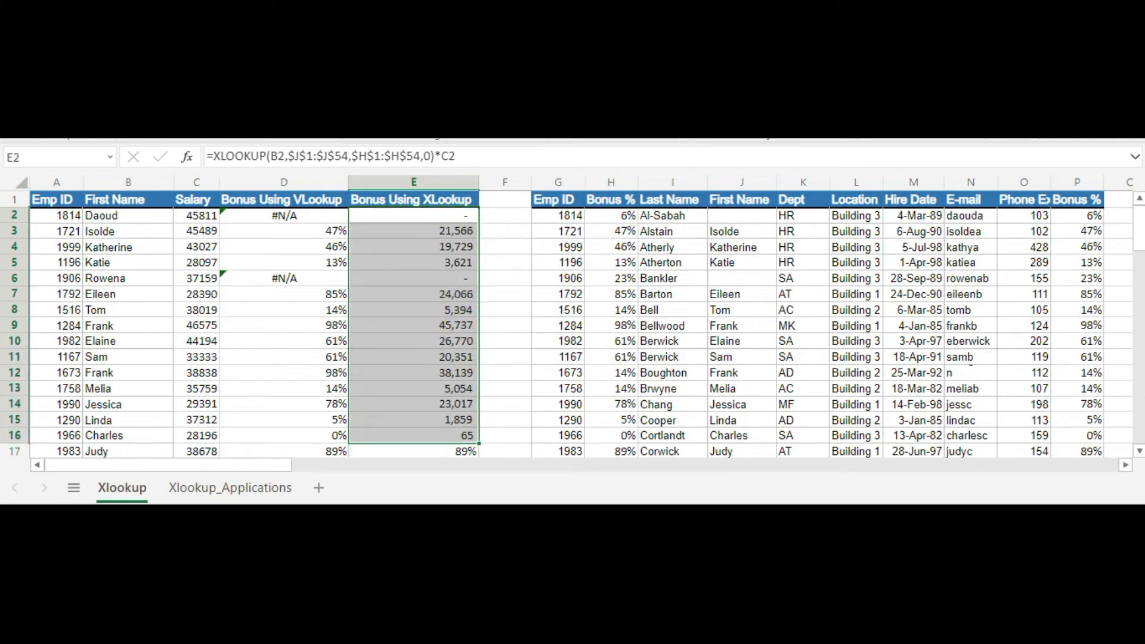
Step: Multiply the VLOOKUP result in D2 by the salary in C2
left_click(315, 219)
left_click(407, 156)
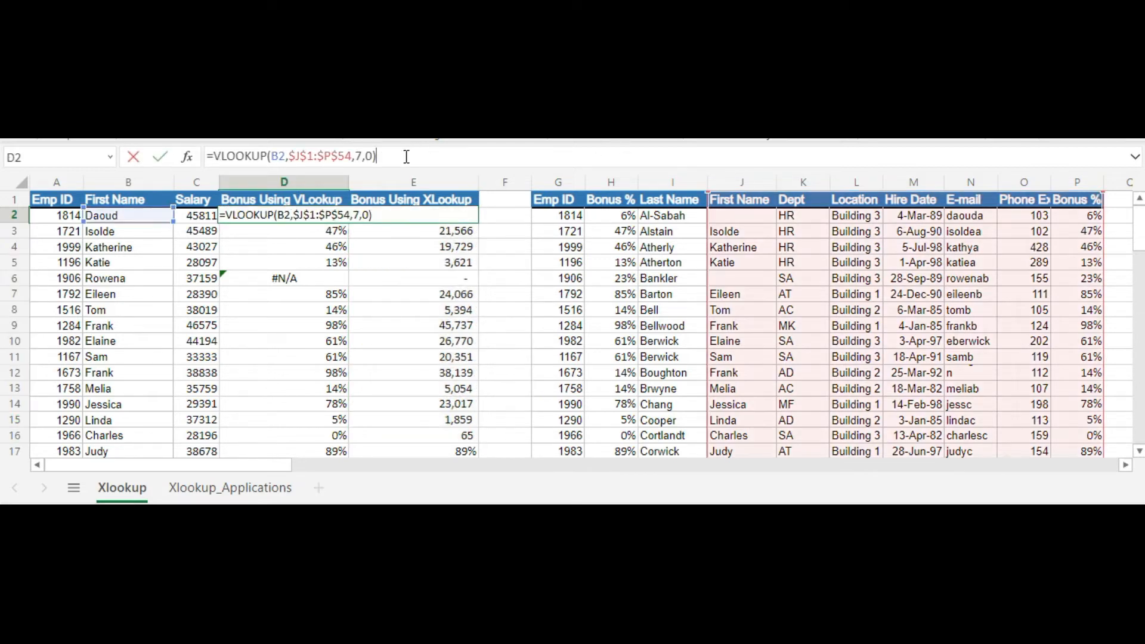
type("*")
left_click(194, 218)
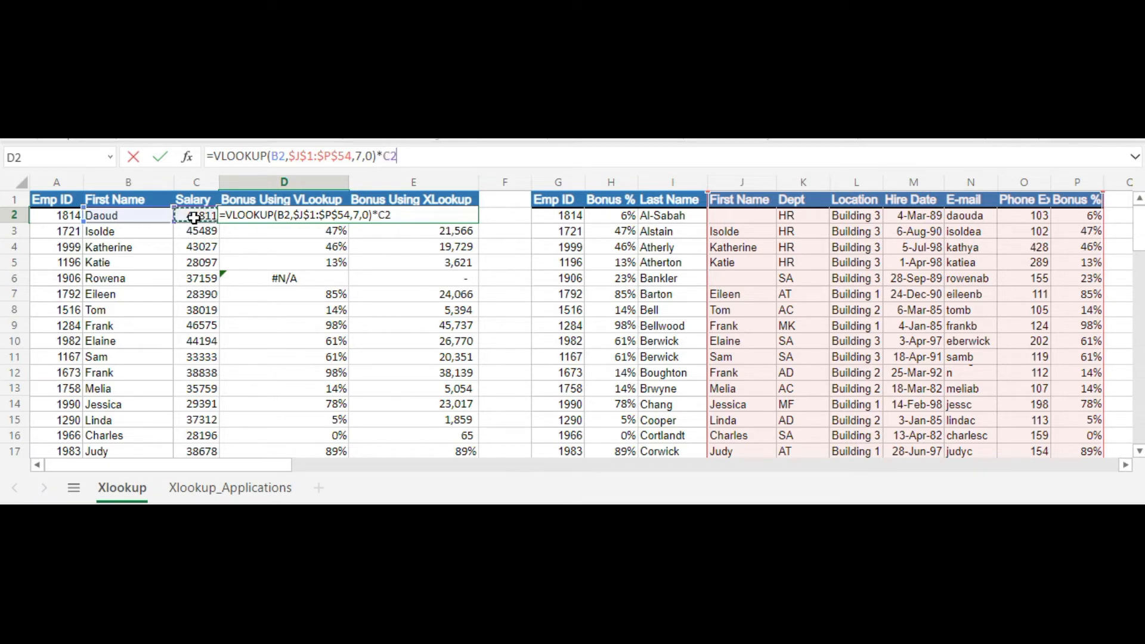
key("Return")
Step: Fill the D2 formula down to D16 and format the results as numbers with thousands separators and two decimals
left_click(325, 218)
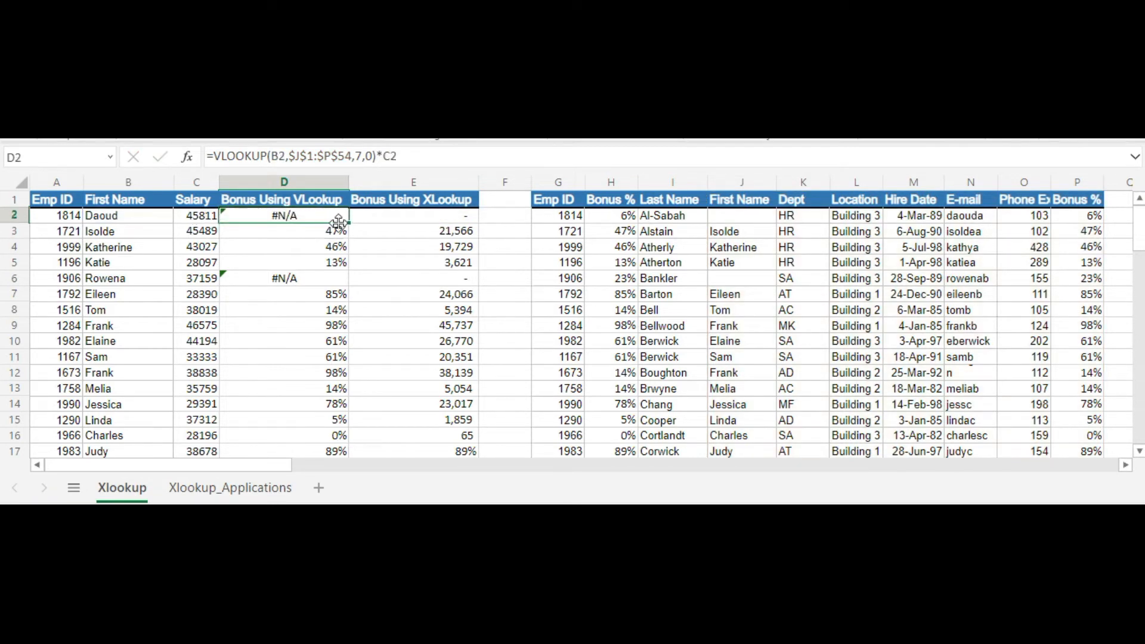
left_click_drag(347, 222, 357, 439)
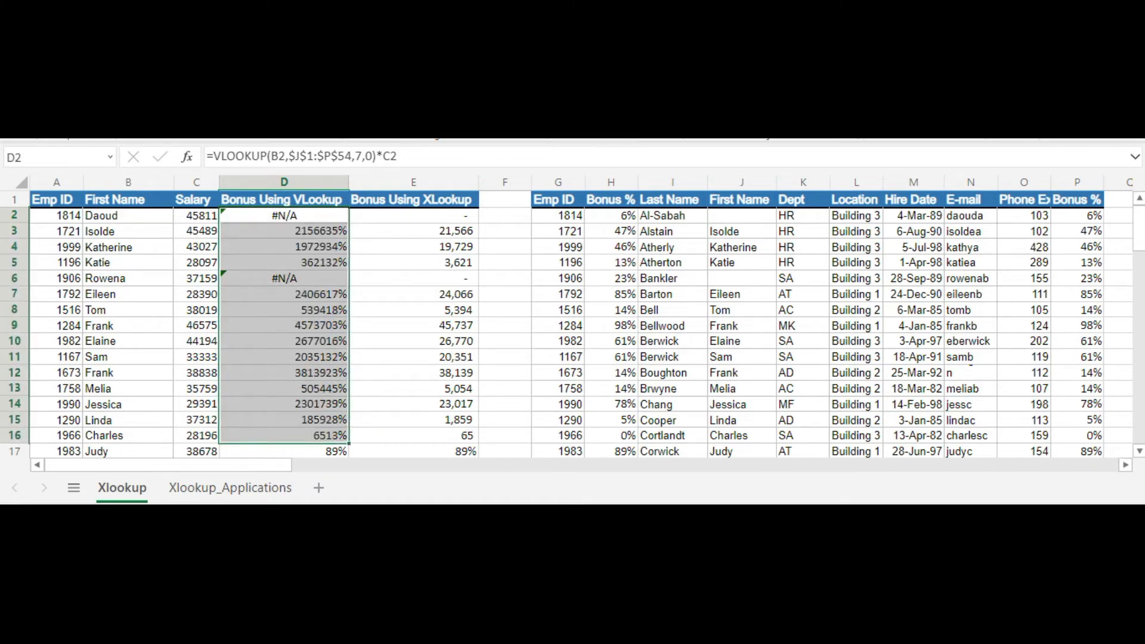
key("ctrl+shift+1")
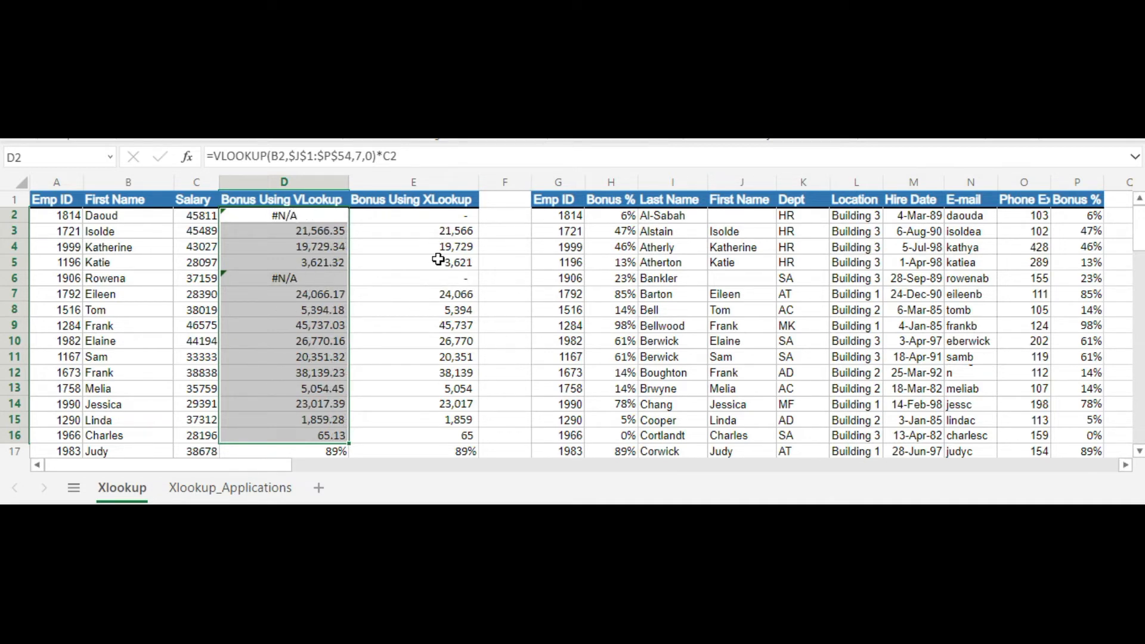
Step: Compare the XLOOKUP bonus formula in E2 with the VLOOKUP bonus formula in D2
left_click(129, 278)
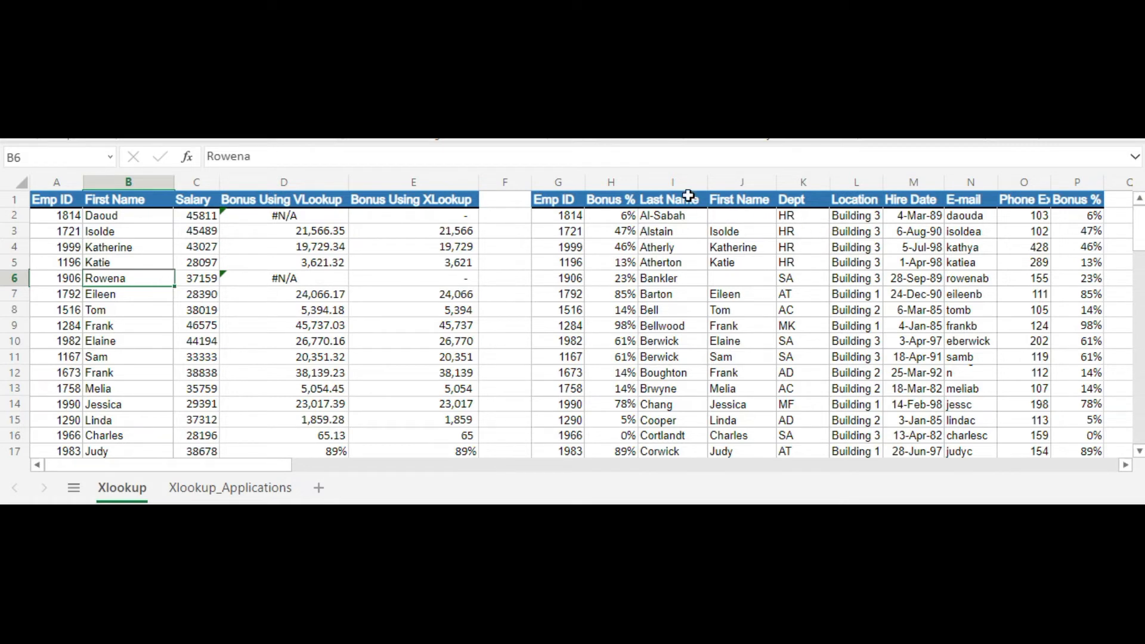
left_click(436, 219)
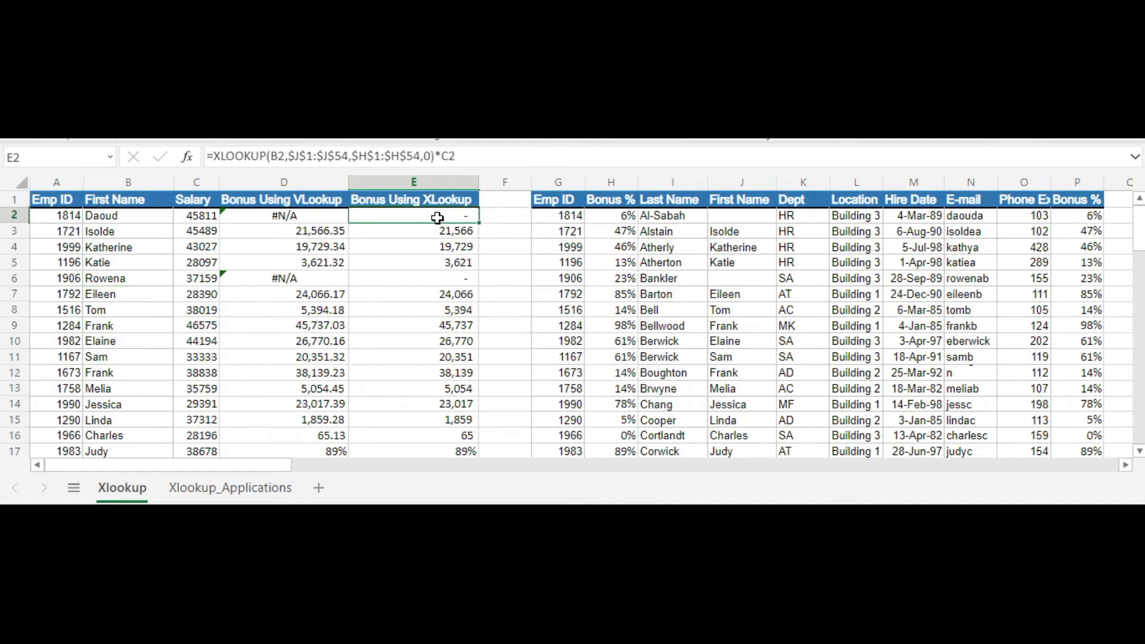
left_click(296, 216)
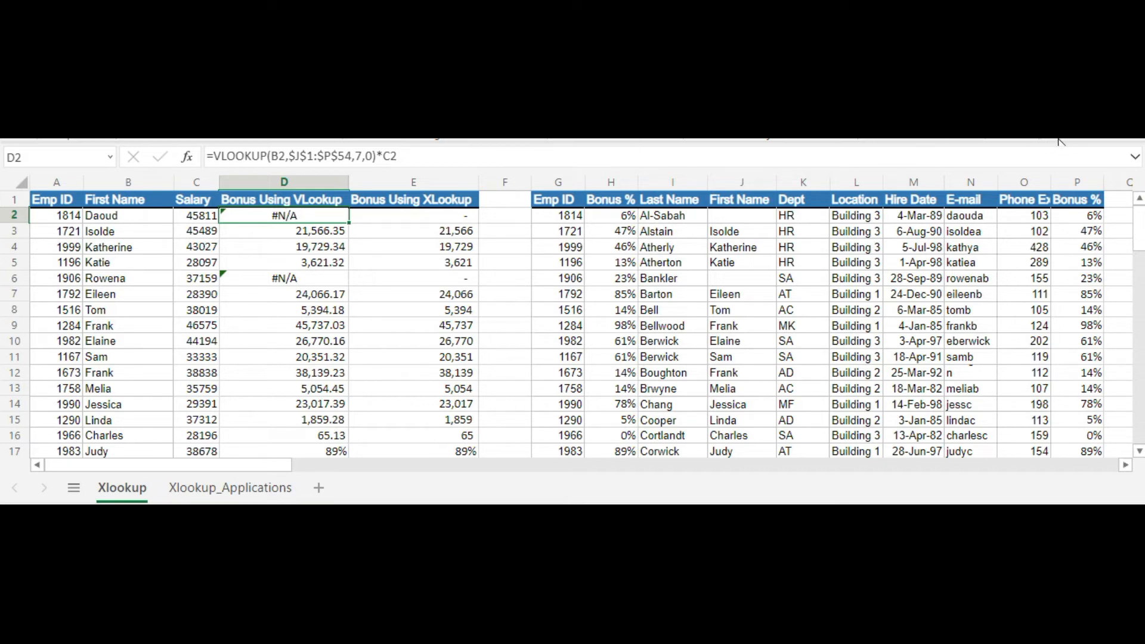
Step: On the Xlookup_Applications sheet, enter =XLOOKUP(G3,Table1[Product],Table1[Price]) in the First Price cell G4
key("ctrl+Page_Down")
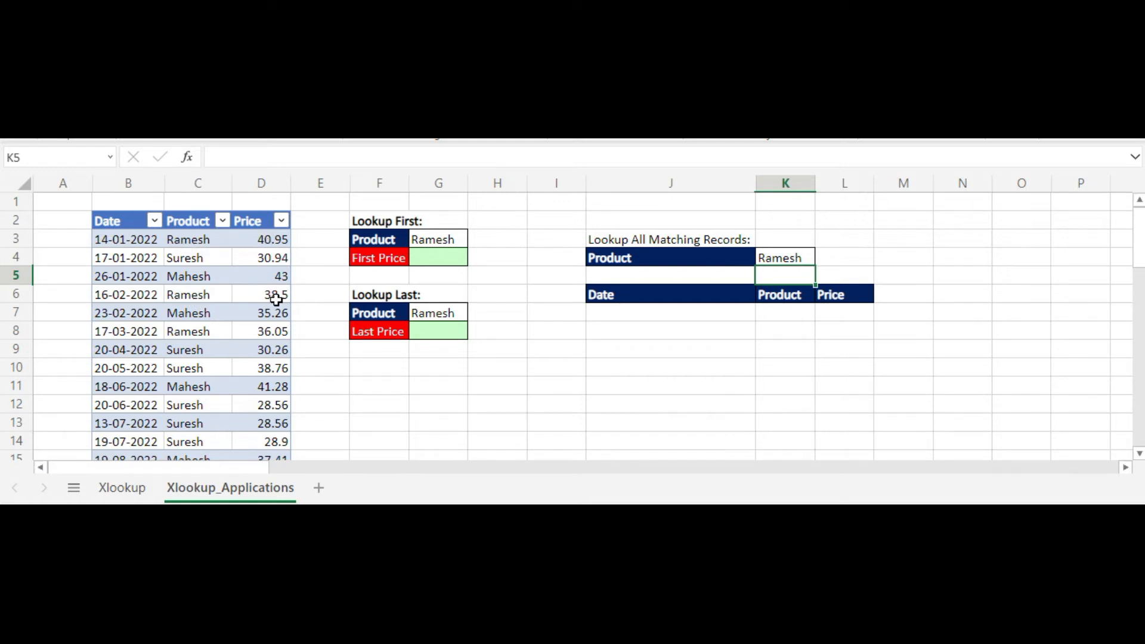
left_click(425, 257)
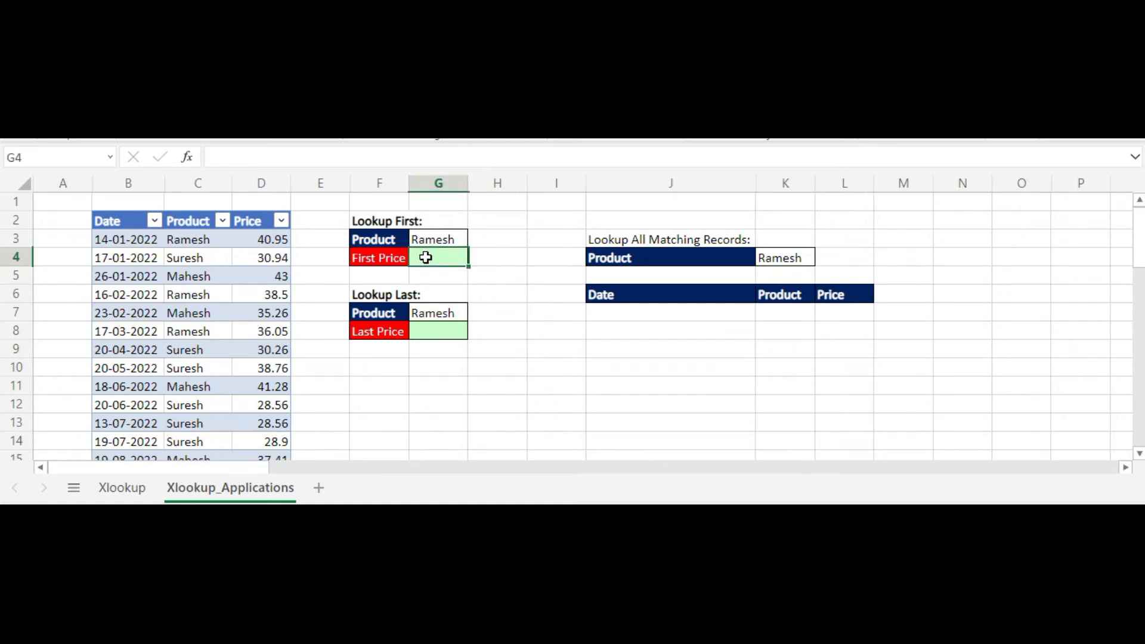
type("=xl")
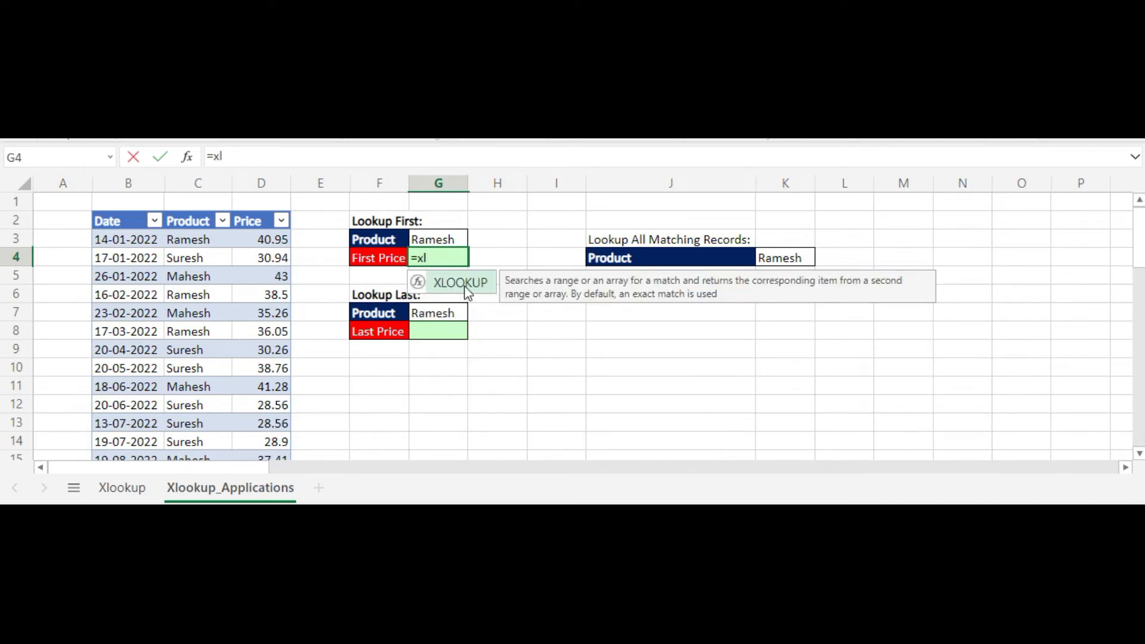
double_click(462, 283)
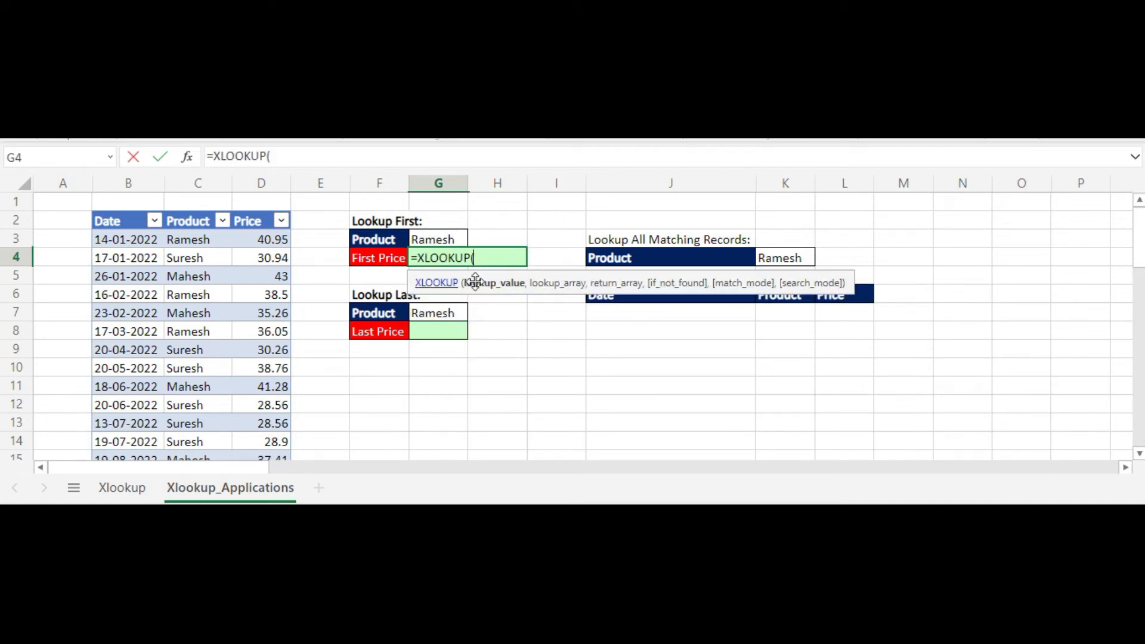
left_click(433, 237)
type(",")
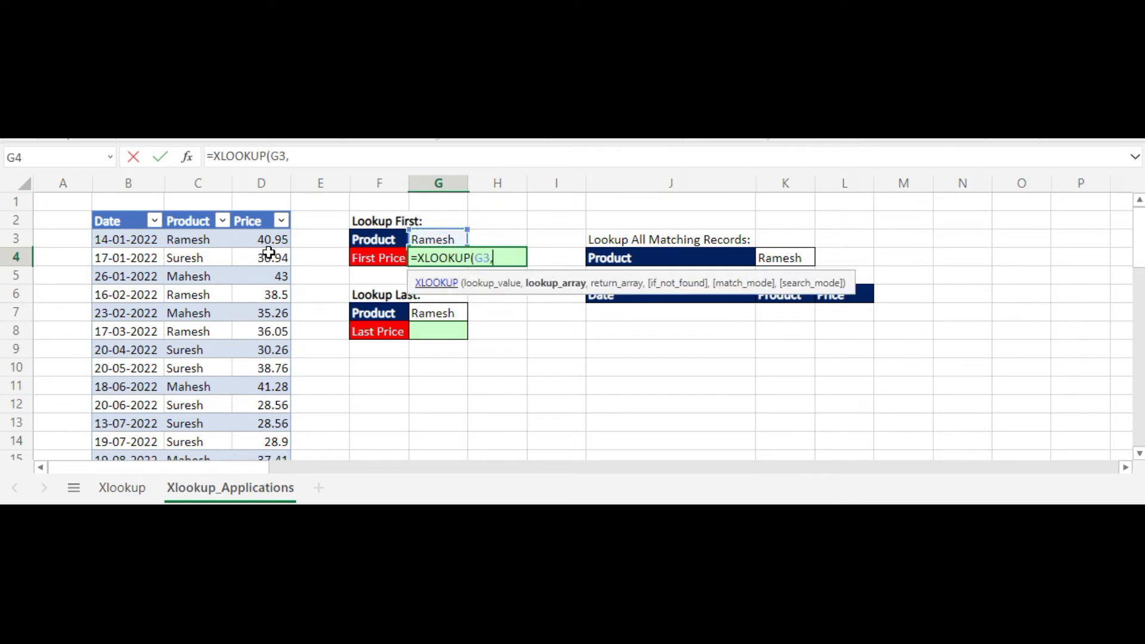
left_click(196, 210)
type(",")
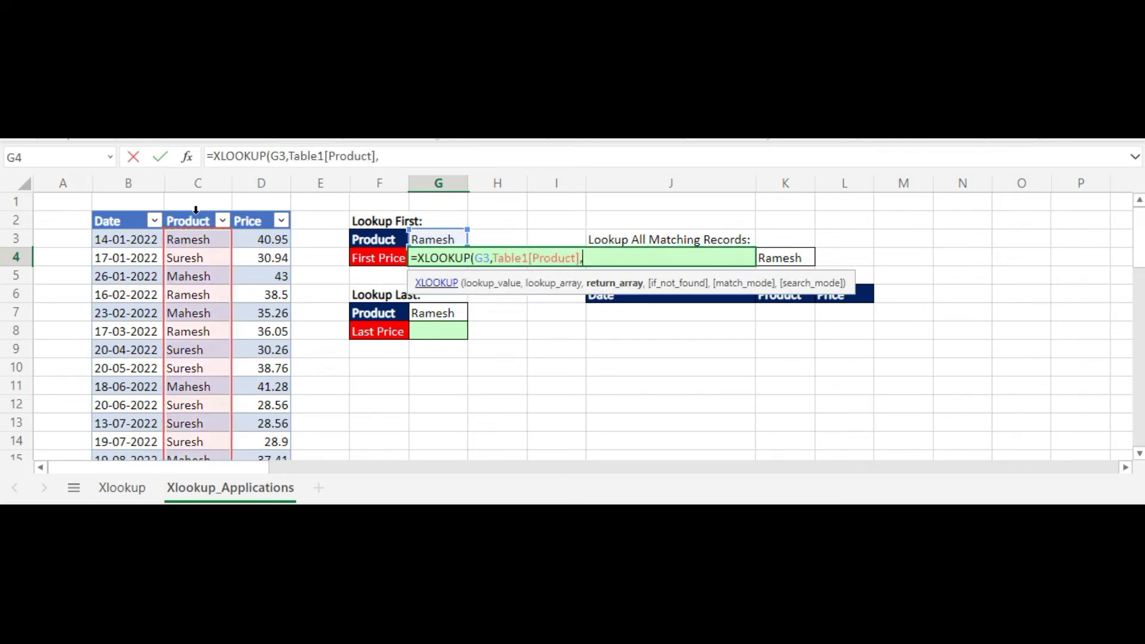
left_click(263, 211)
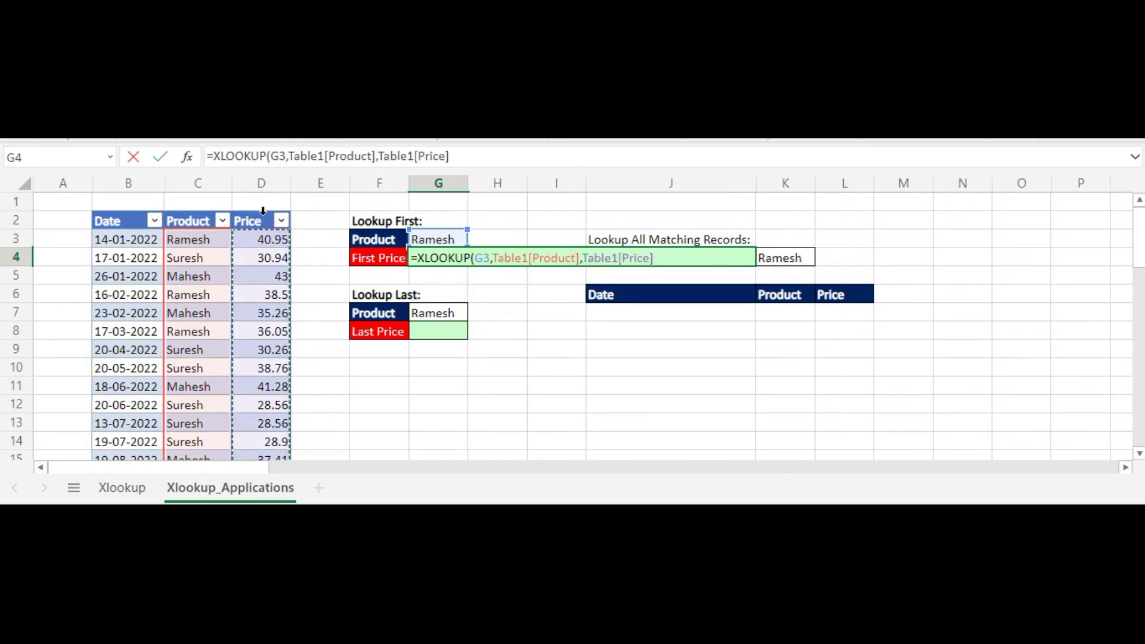
type(")")
key("Return")
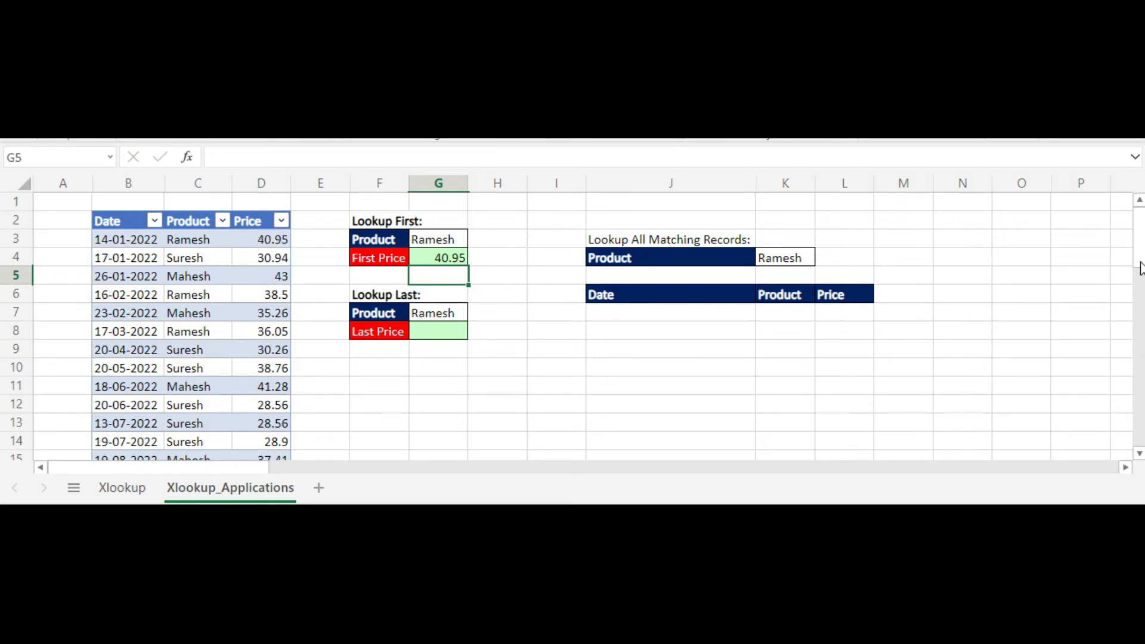
Step: Check the price in D16, the last record in the table for the product in G7
scroll(1139, 260, "down", 2)
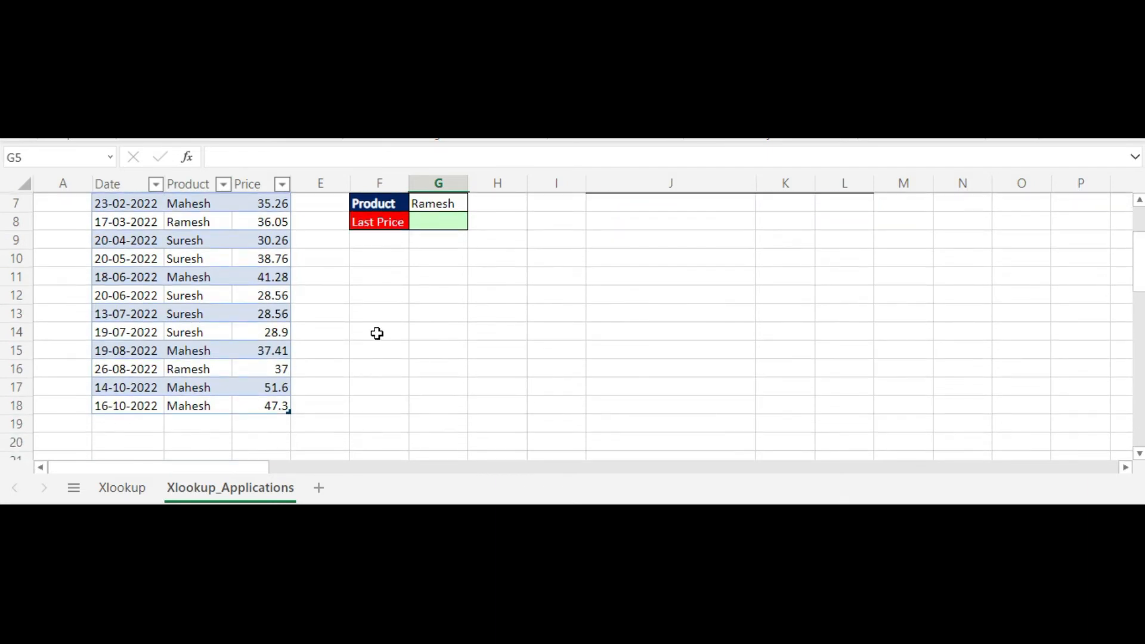
left_click(262, 371)
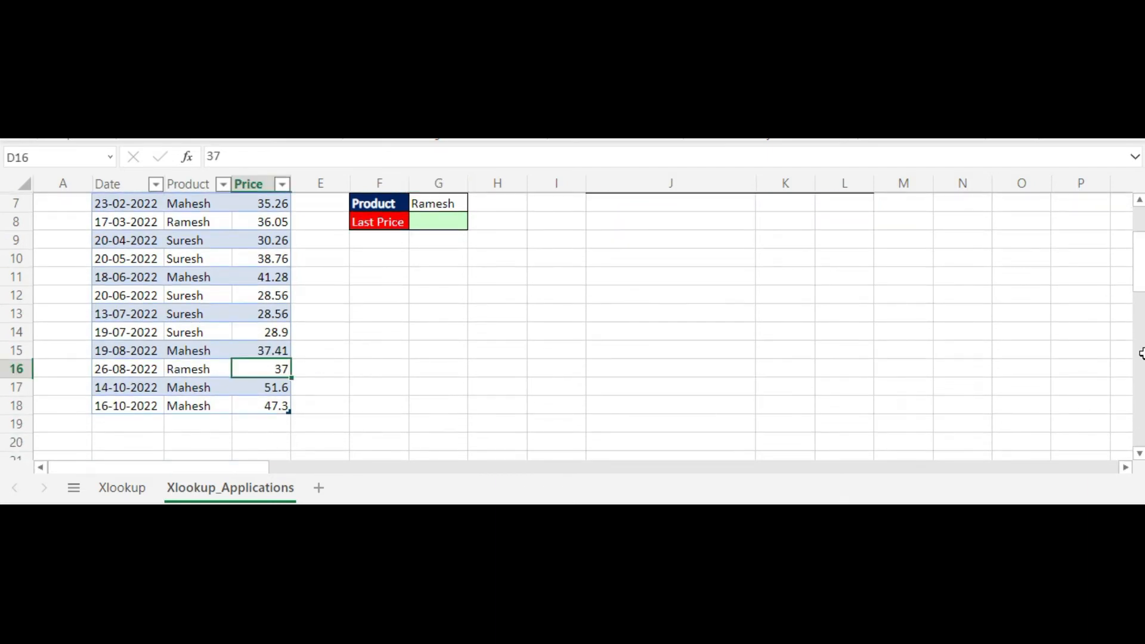
scroll(1140, 287, "up", 2)
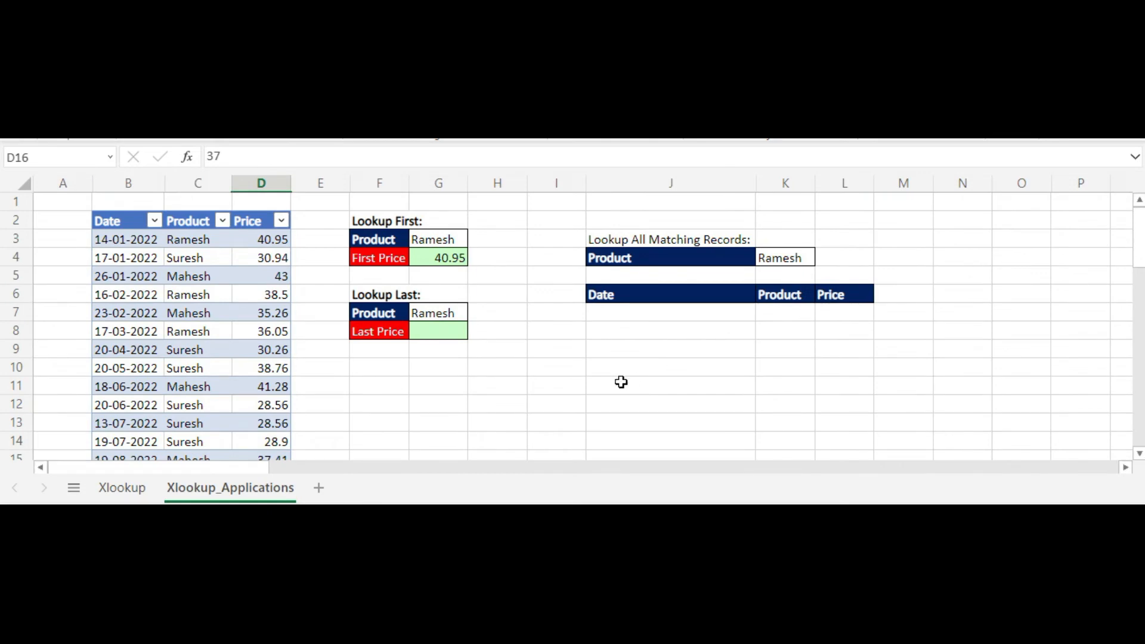
Step: Enter =XLOOKUP(G7,Table1[Product],Table1[Price],,,-1) in the Last Price cell G8
left_click(428, 328)
type("=")
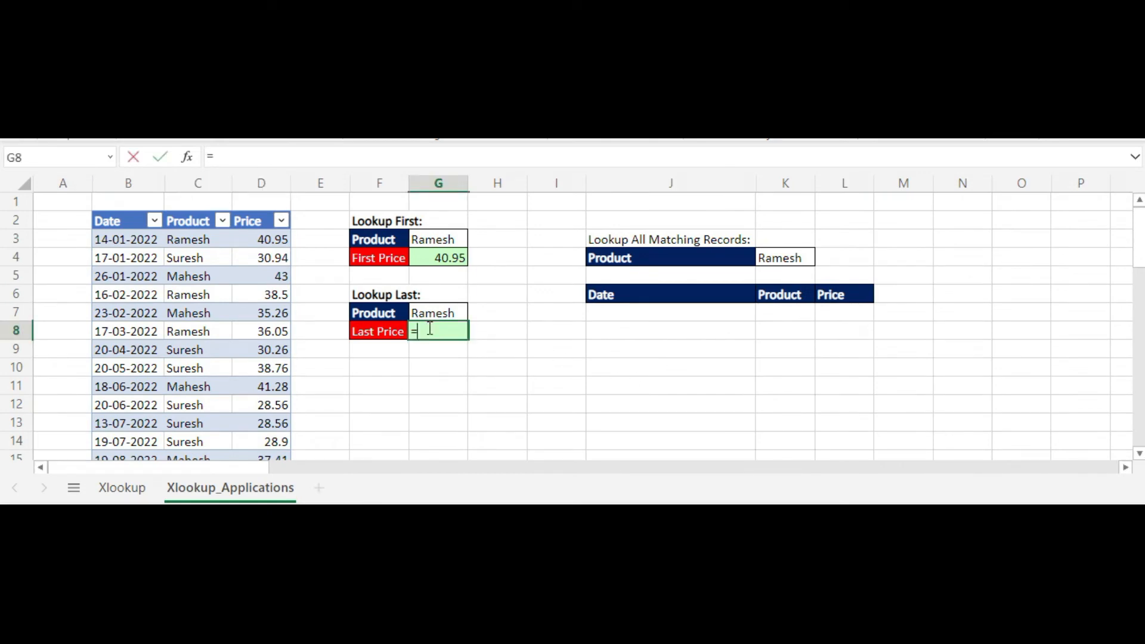
type("xloo")
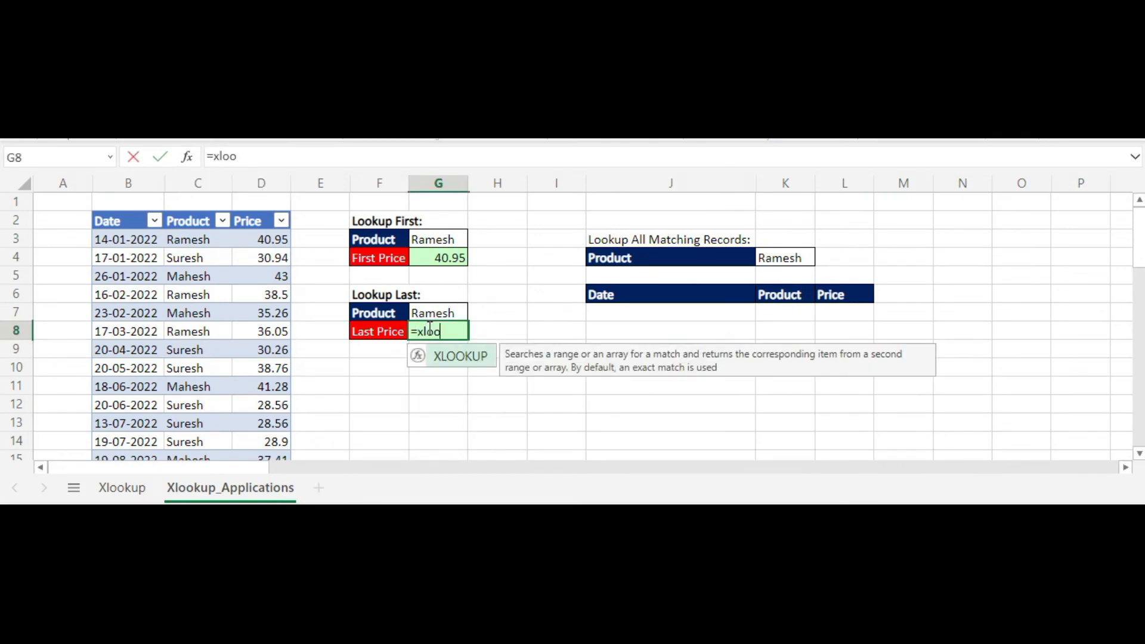
double_click(477, 357)
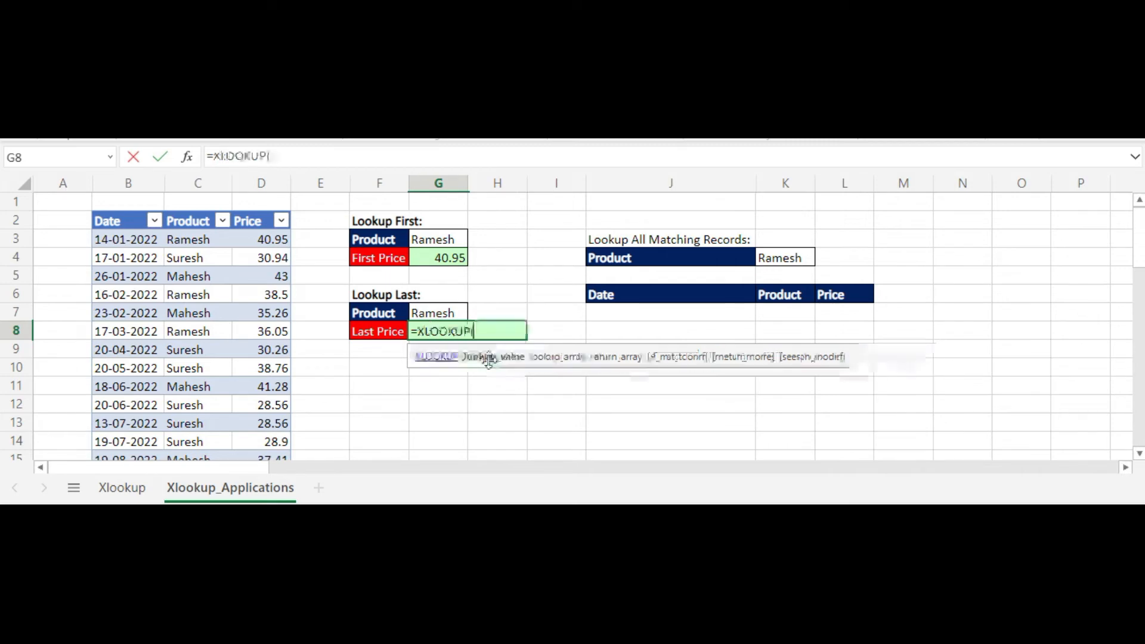
left_click(437, 313)
type(",")
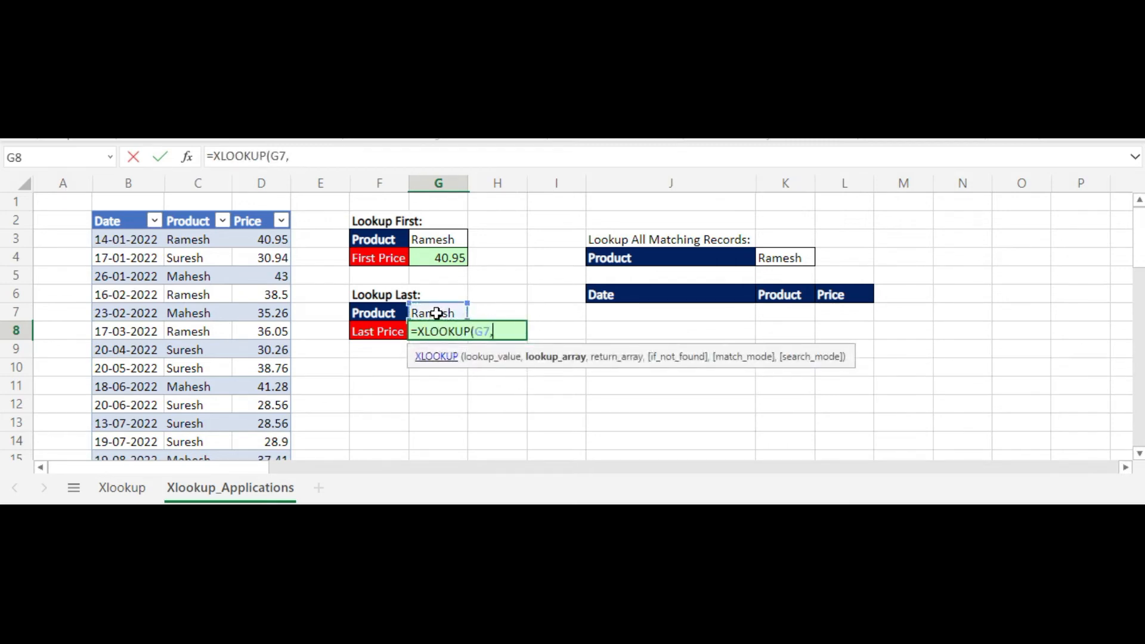
left_click(189, 207)
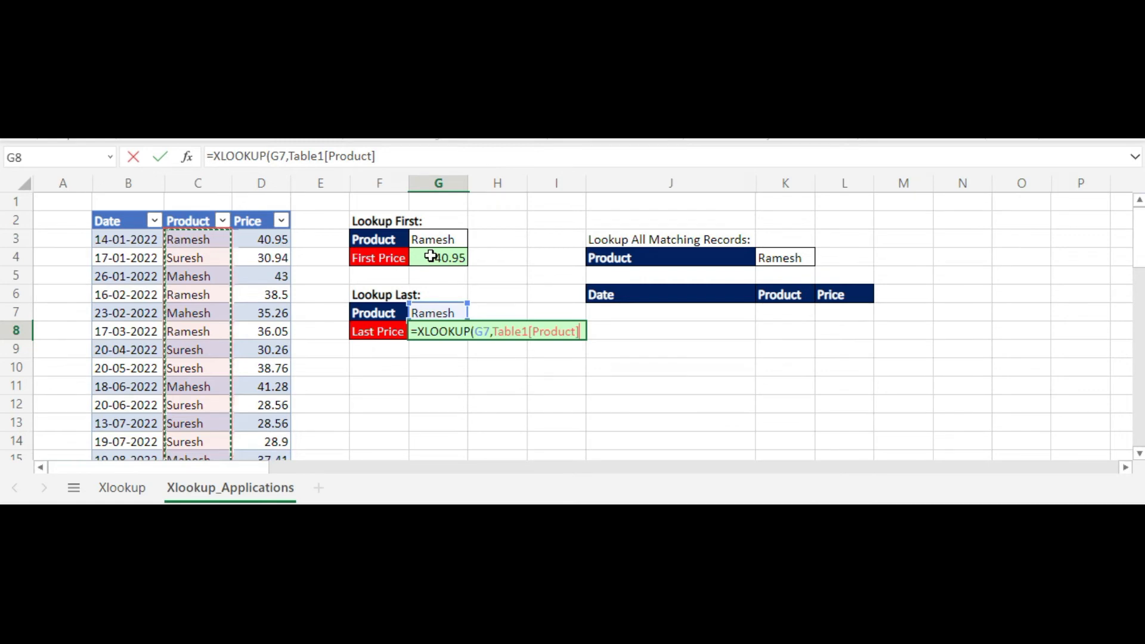
type(",")
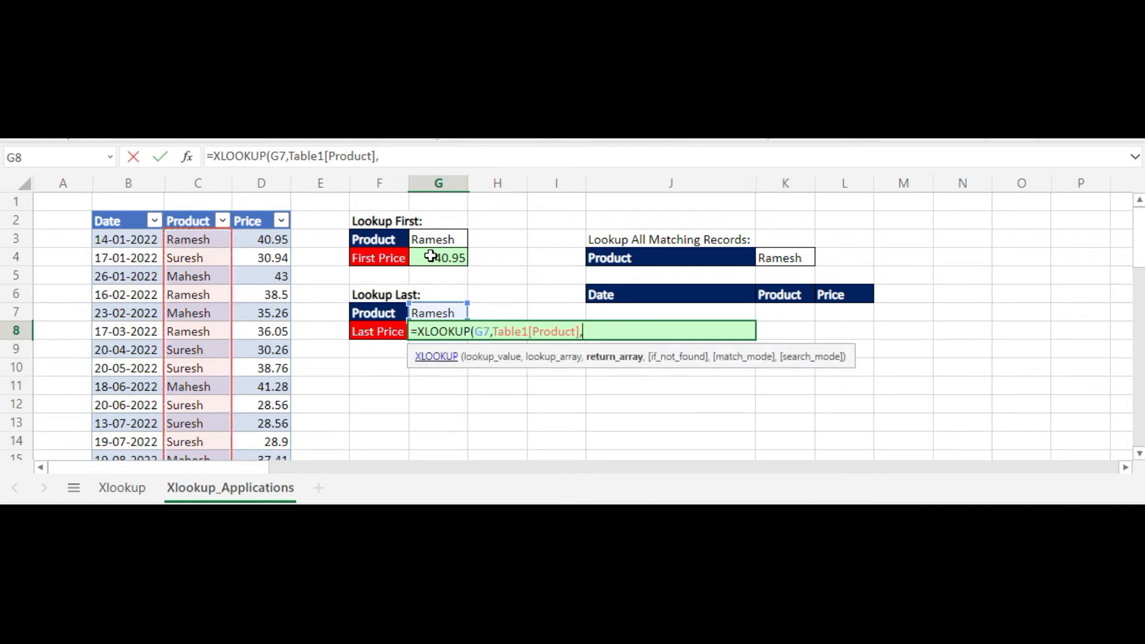
left_click(254, 210)
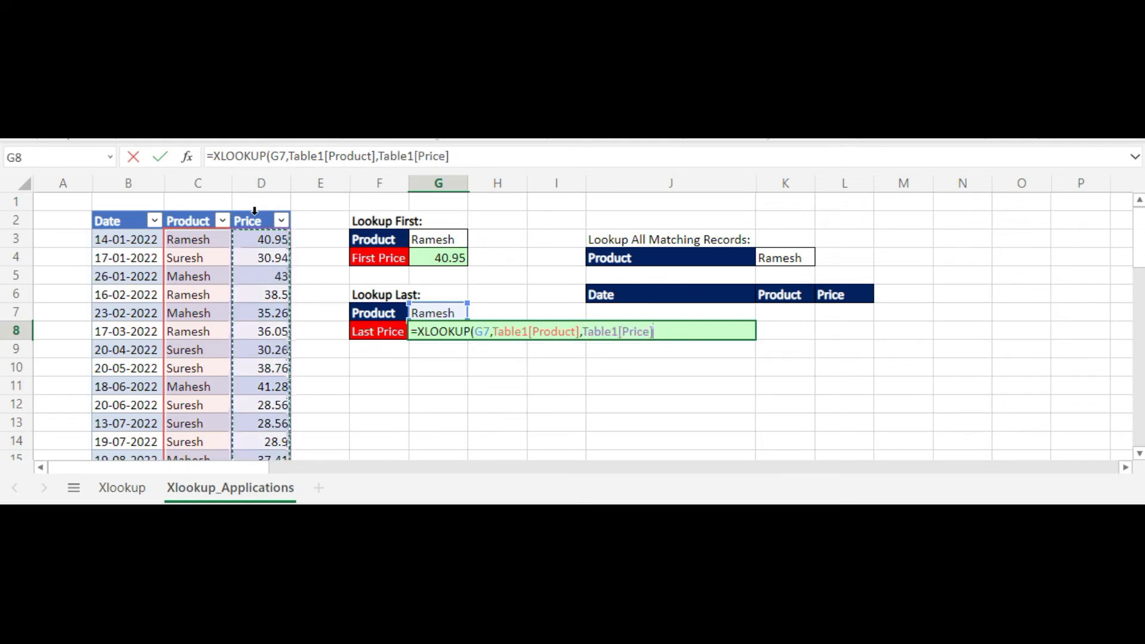
type(",")
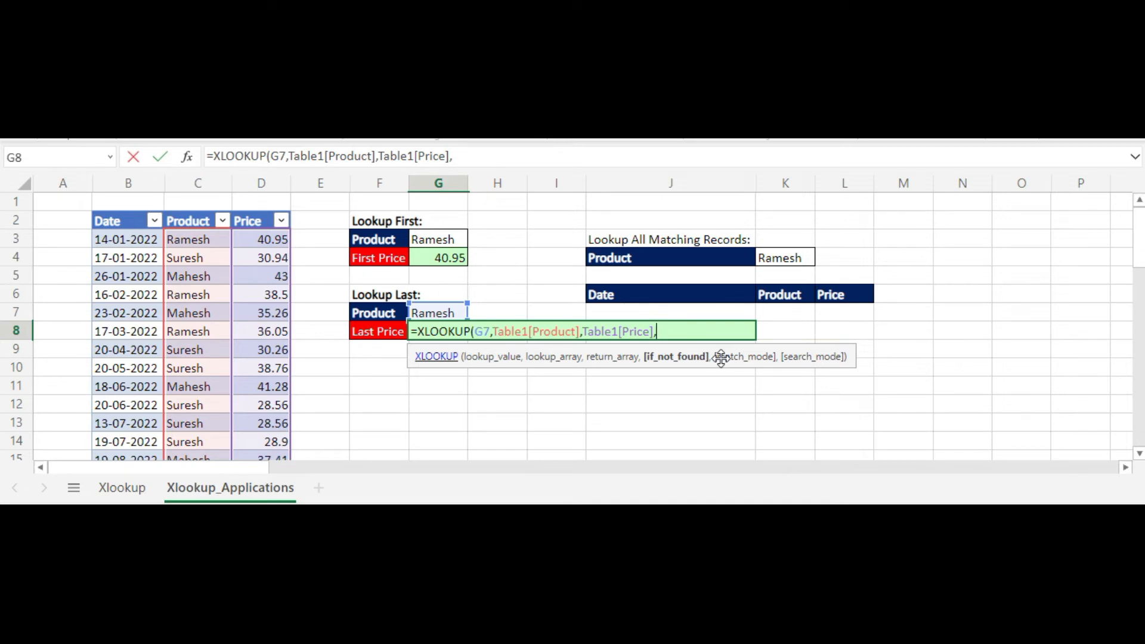
type(",")
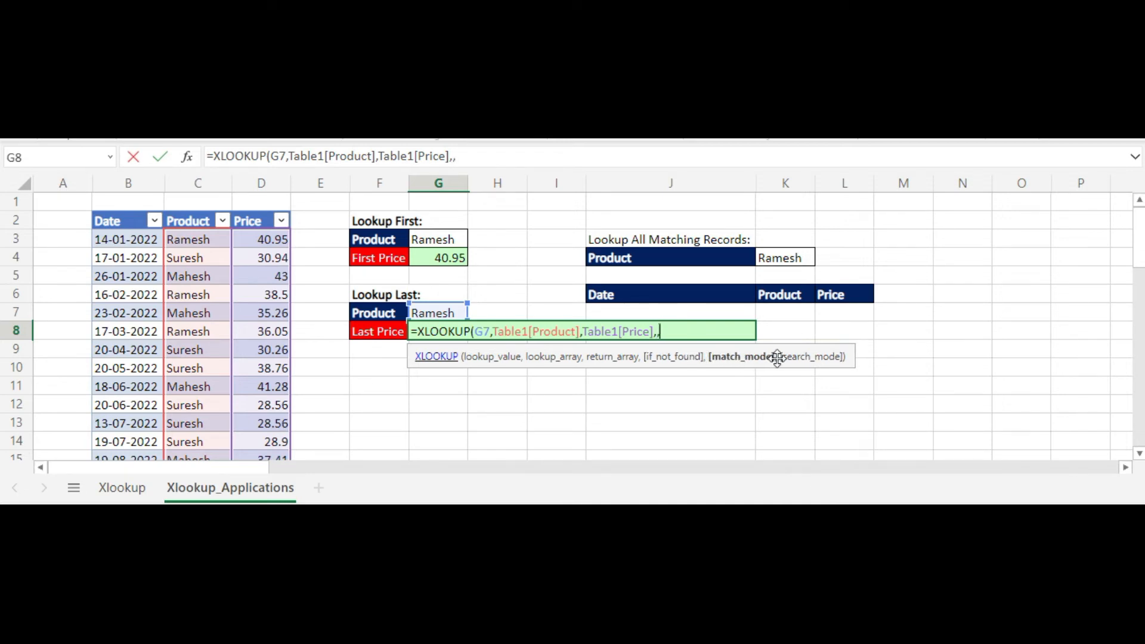
type(",-1")
type(")")
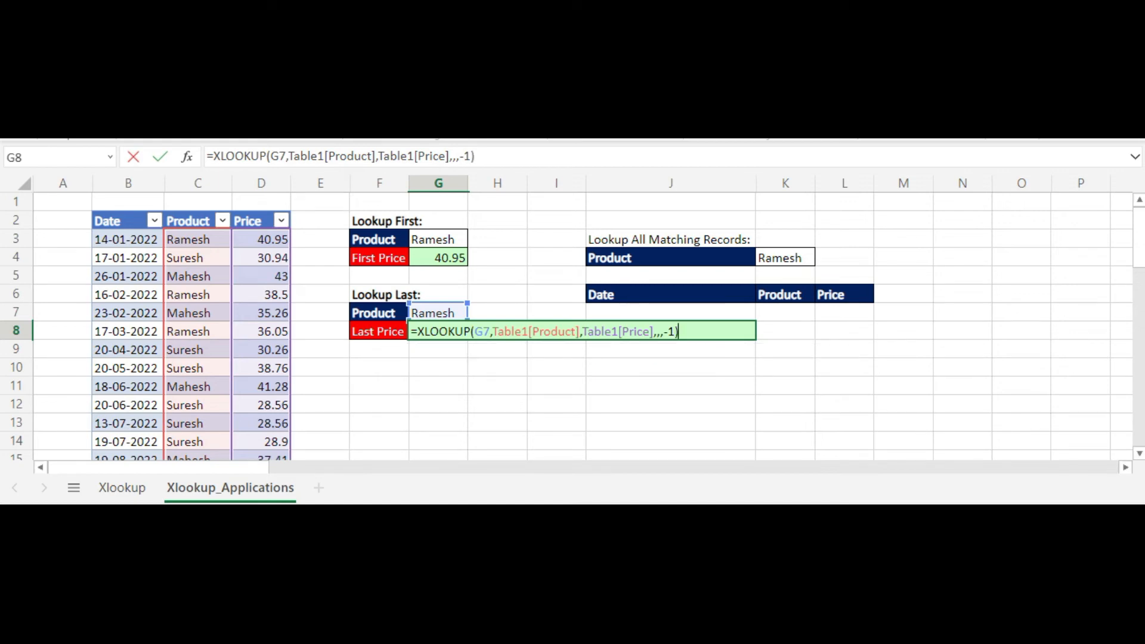
key("Return")
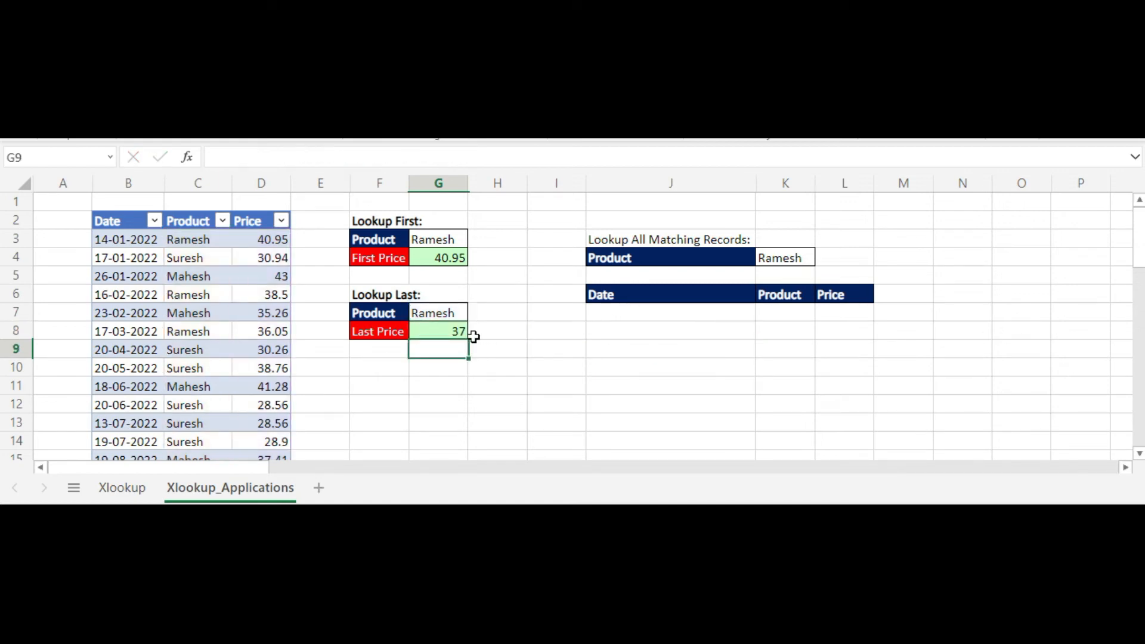
Step: Check the Last Price result in G8 against the product's last record in the table
left_click(447, 327)
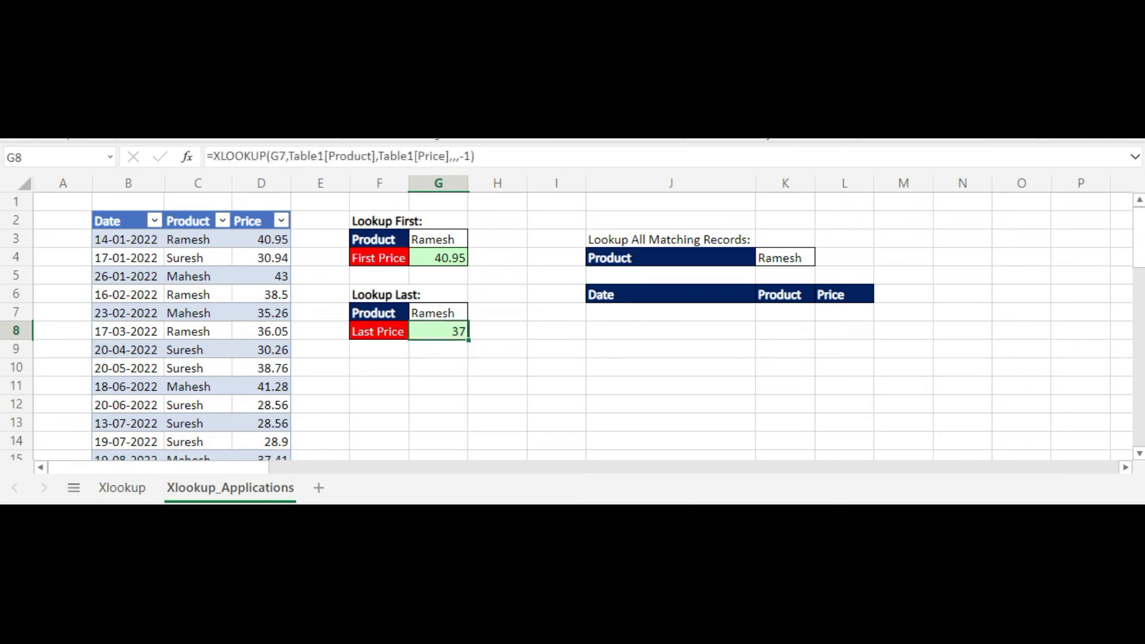
scroll(1138, 232, "down", 3)
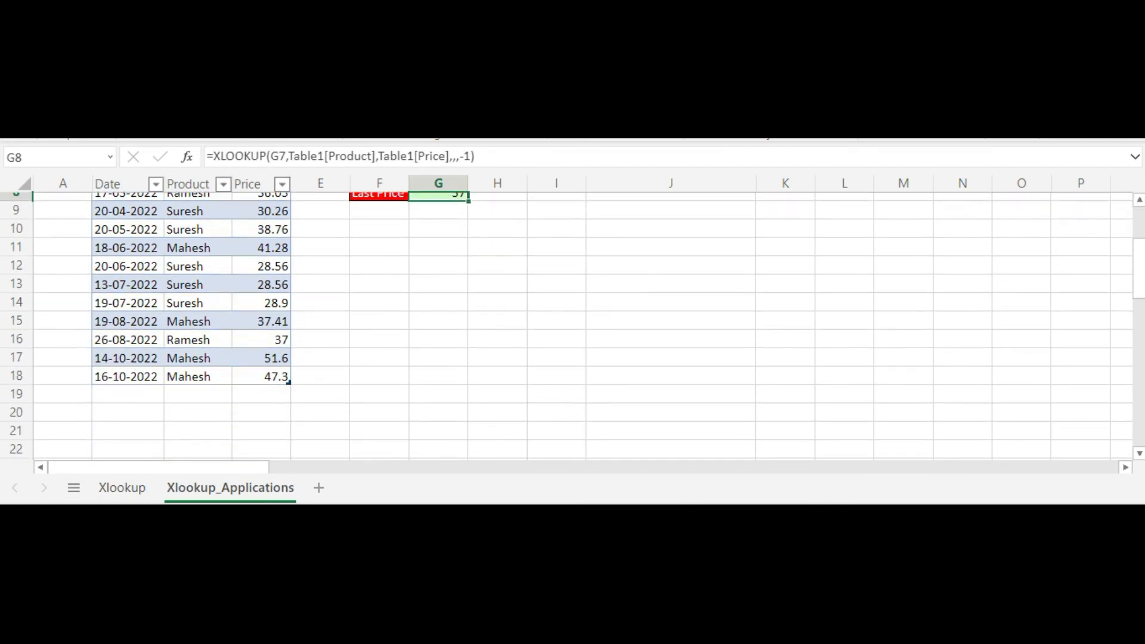
scroll(566, 322, "up", 3)
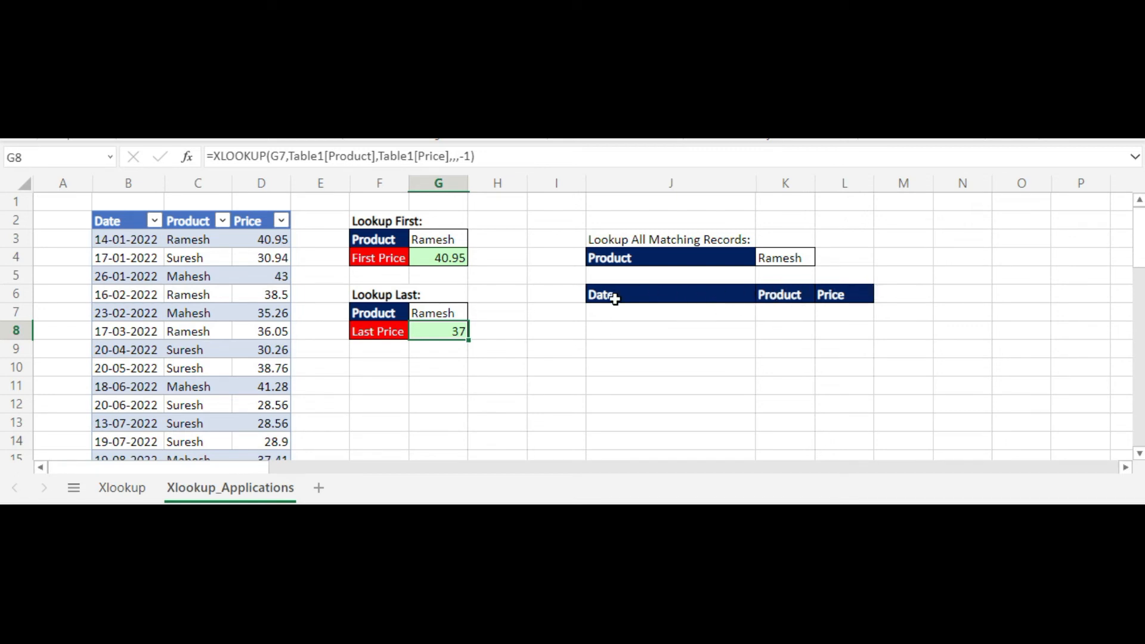
Step: Enter =FILTER(Table1,Table1[Product]=K4) in J7, under the Date header, to list all matching records
left_click(676, 312)
left_click_drag(681, 291, 858, 292)
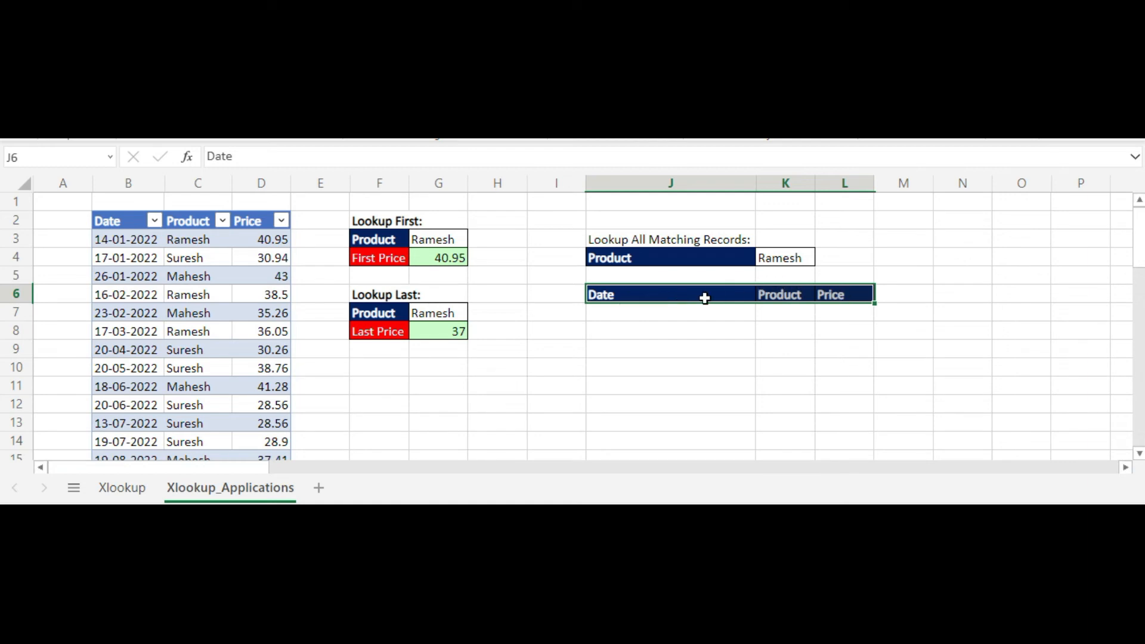
left_click(638, 312)
type("=")
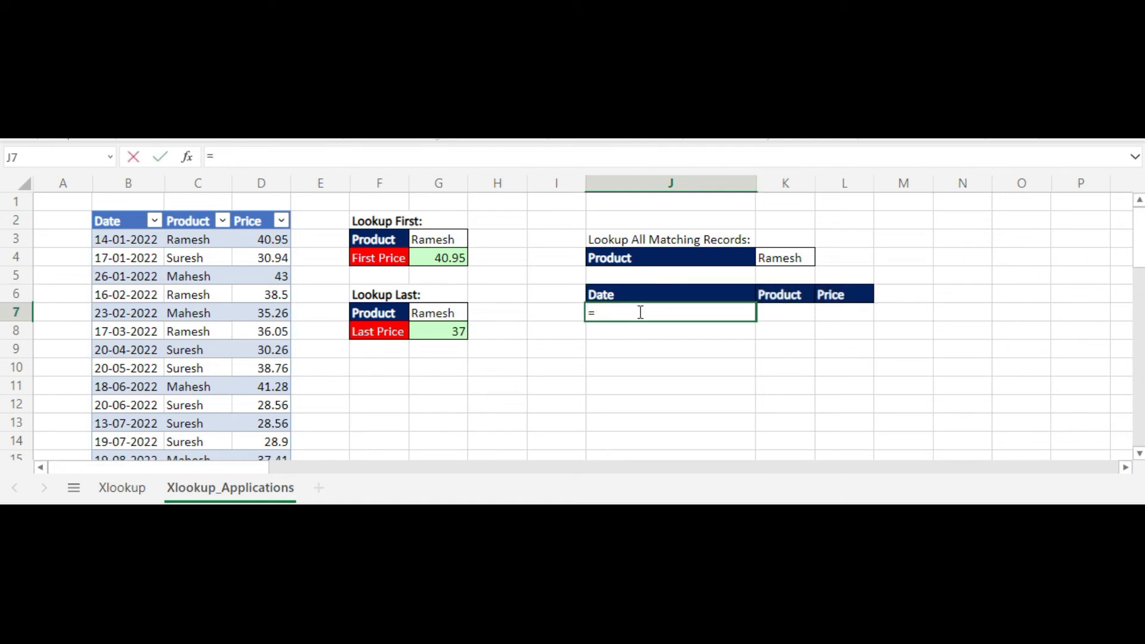
type("filter")
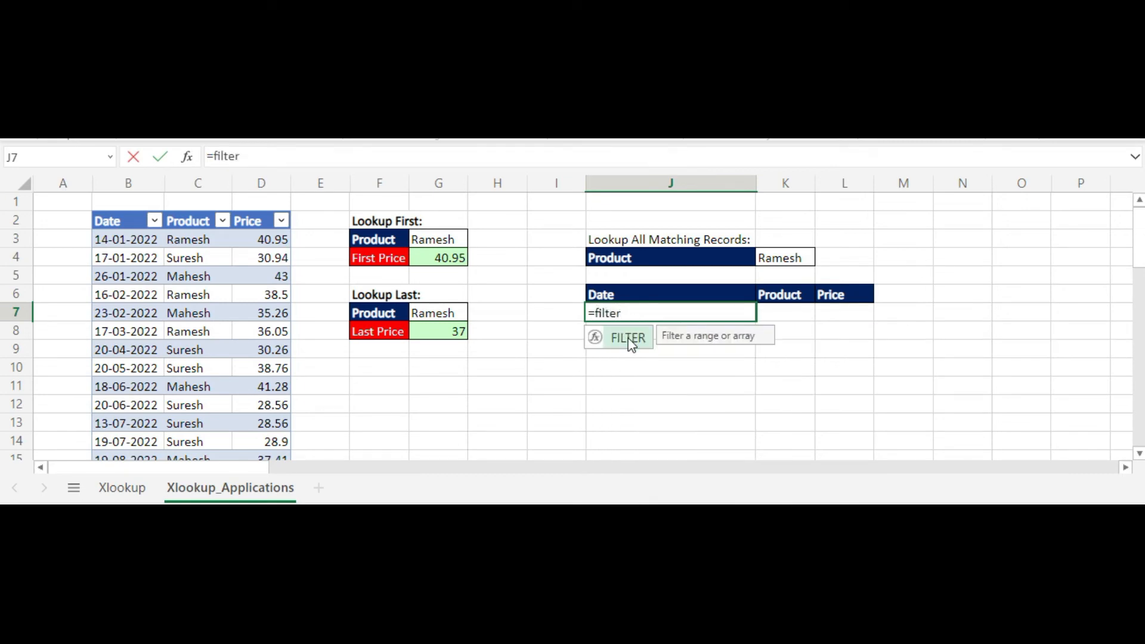
double_click(628, 338)
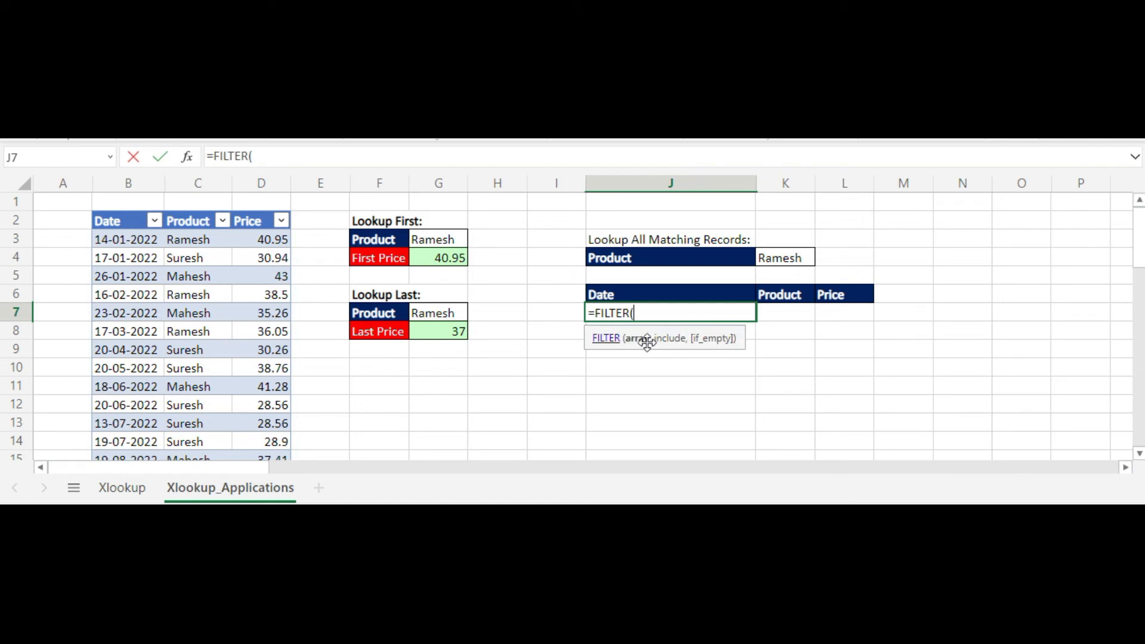
left_click(88, 208)
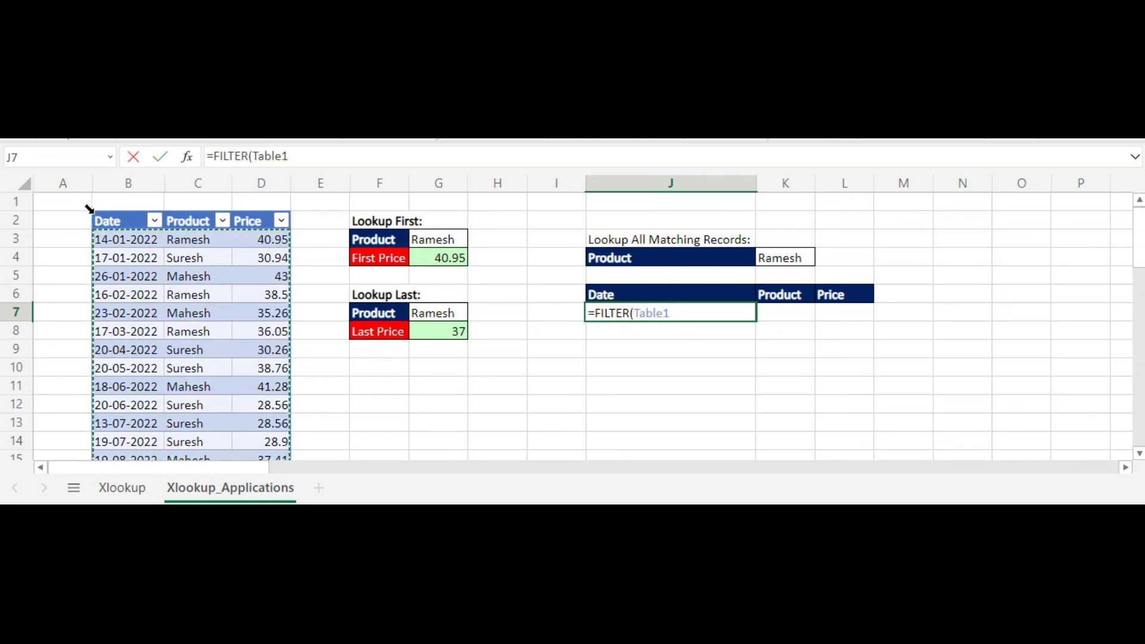
type(",")
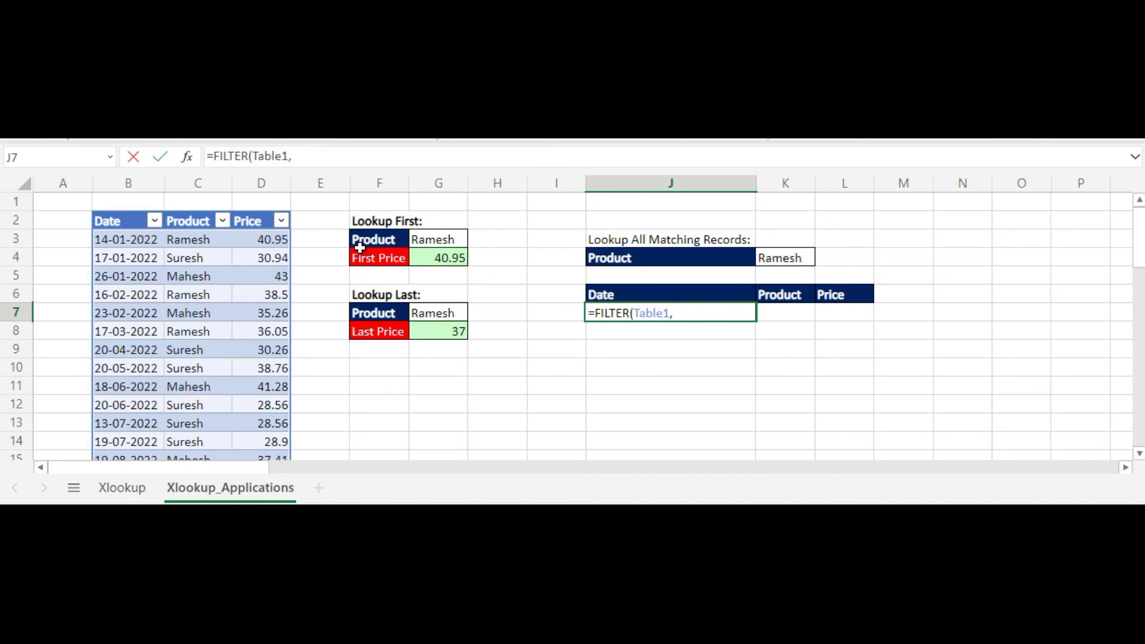
left_click(191, 207)
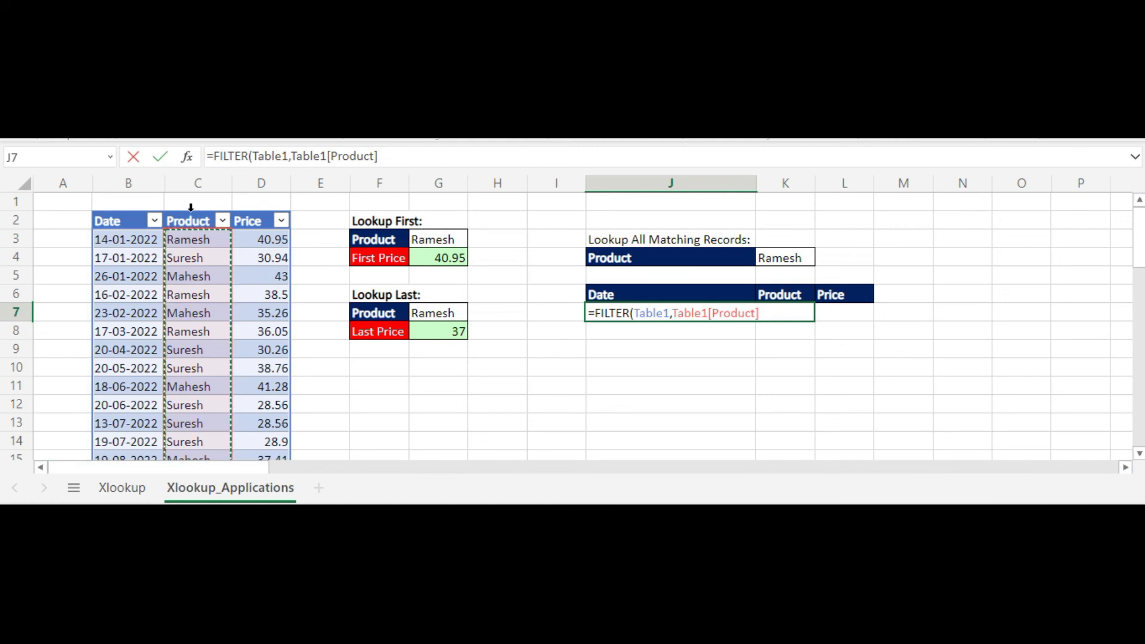
left_click(403, 157)
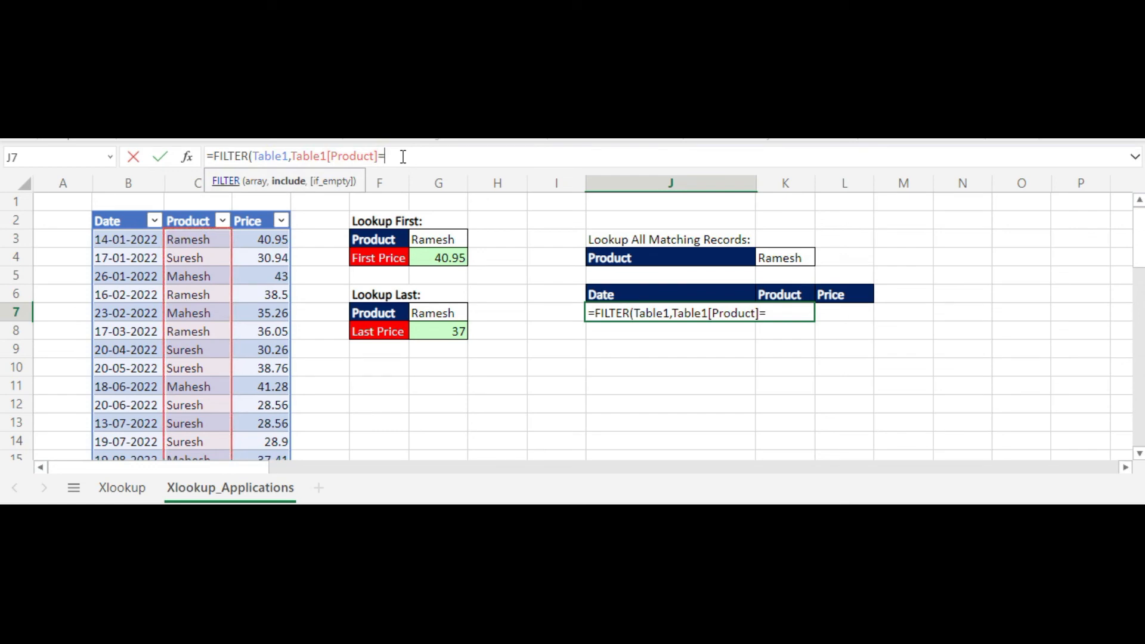
left_click(775, 259)
type(")")
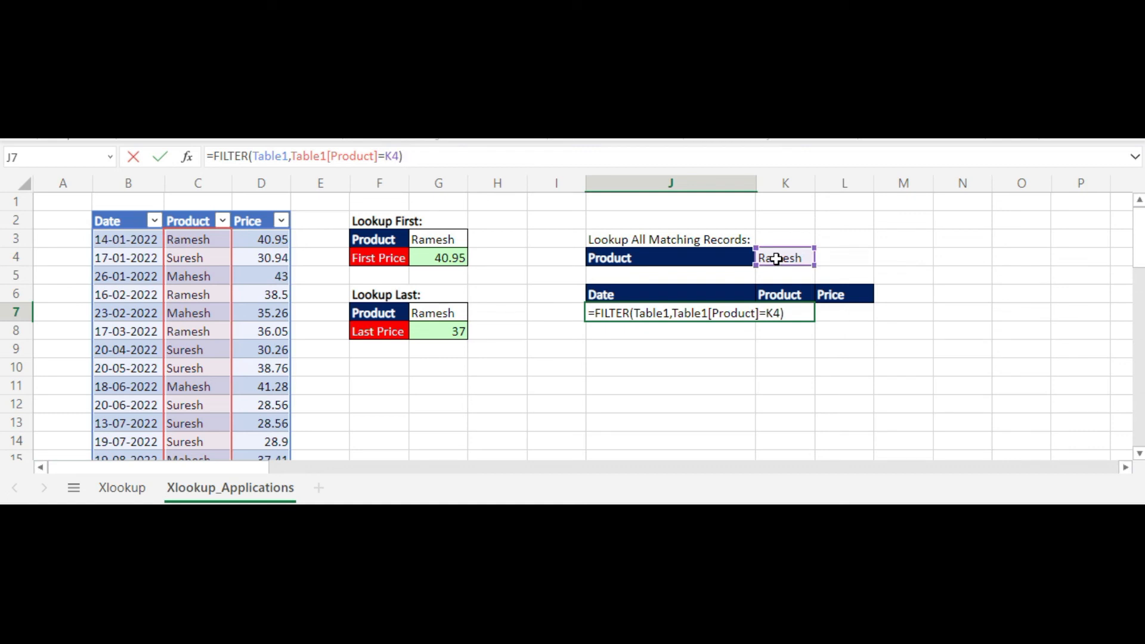
key("Return")
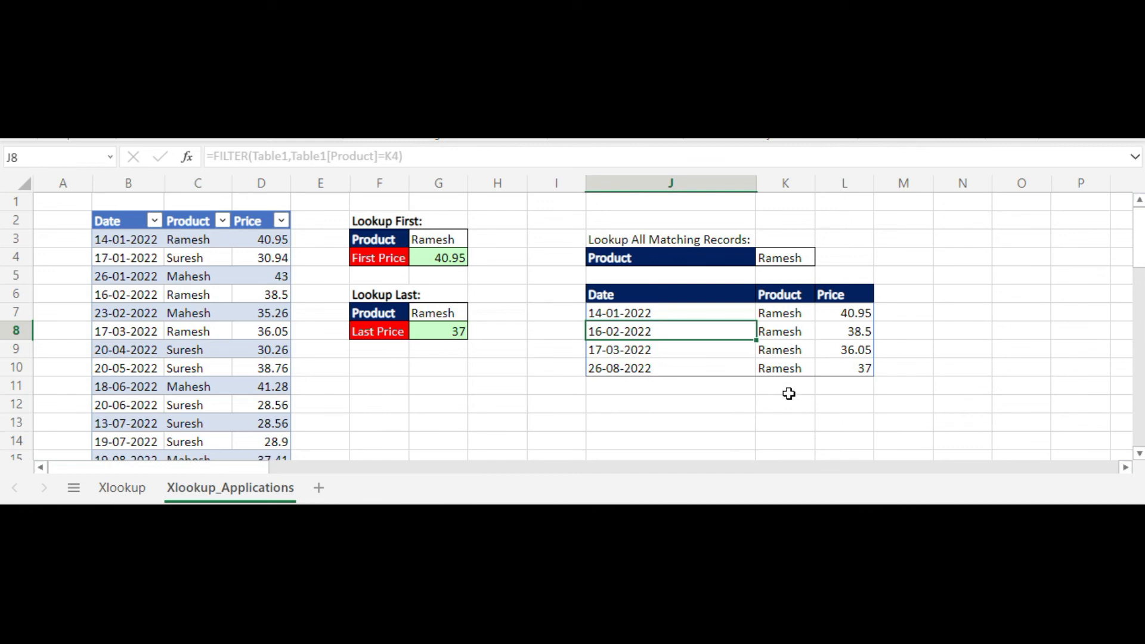
Step: Replace the lookup product in K4 with the product name listed in C4
left_click(777, 257)
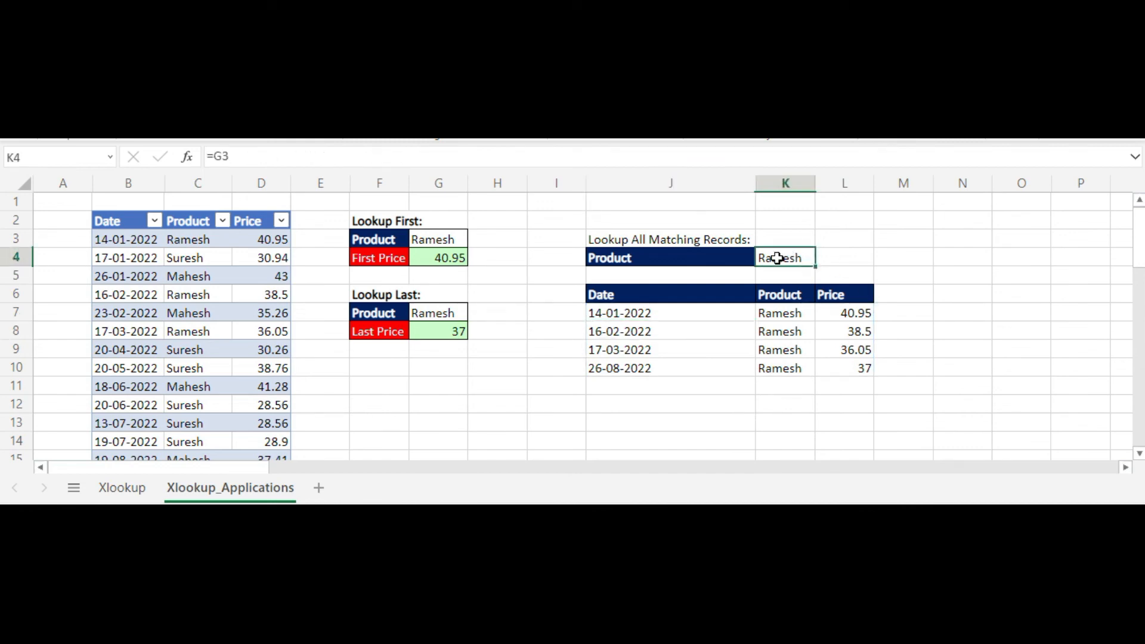
type("uresh")
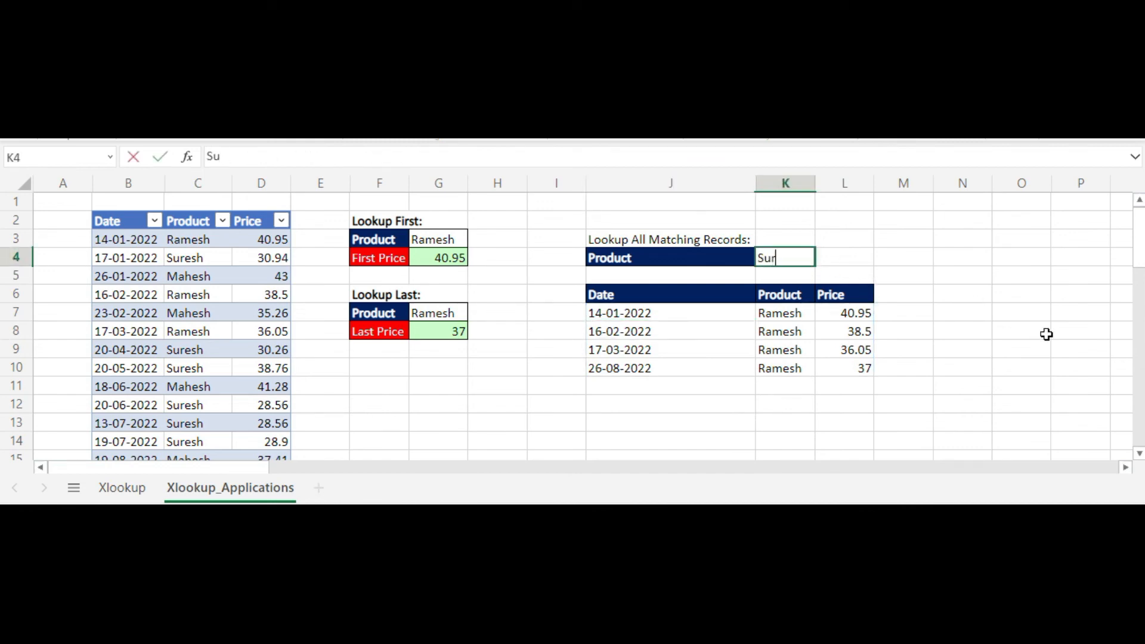
key("Return")
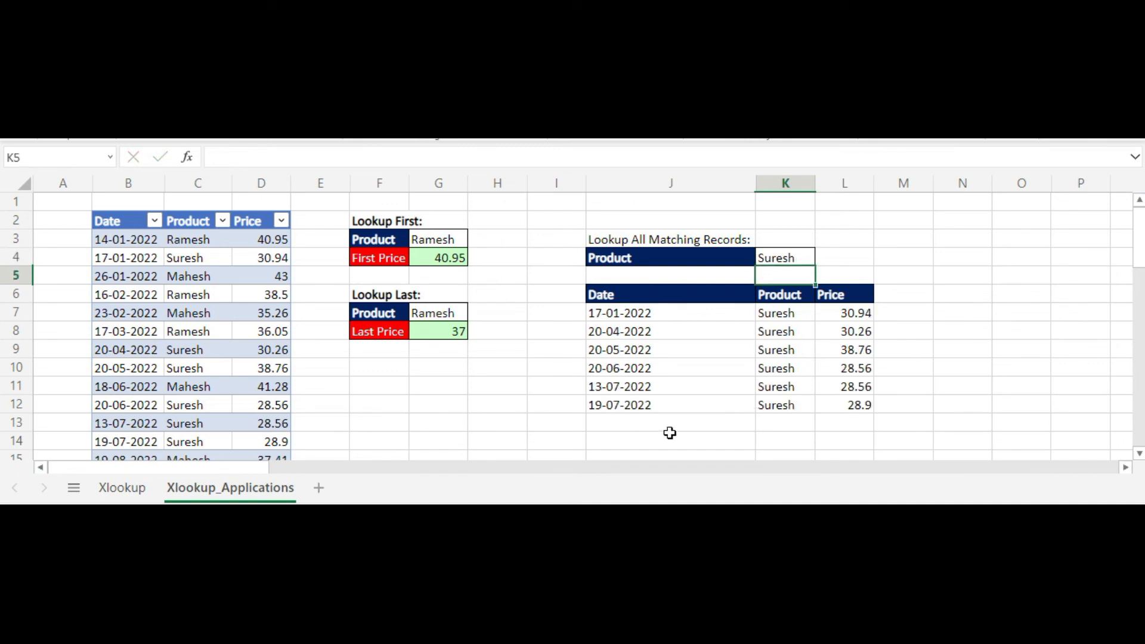
Step: Set the lookup product in K4 to the product name listed in C5
left_click(795, 257)
type("M")
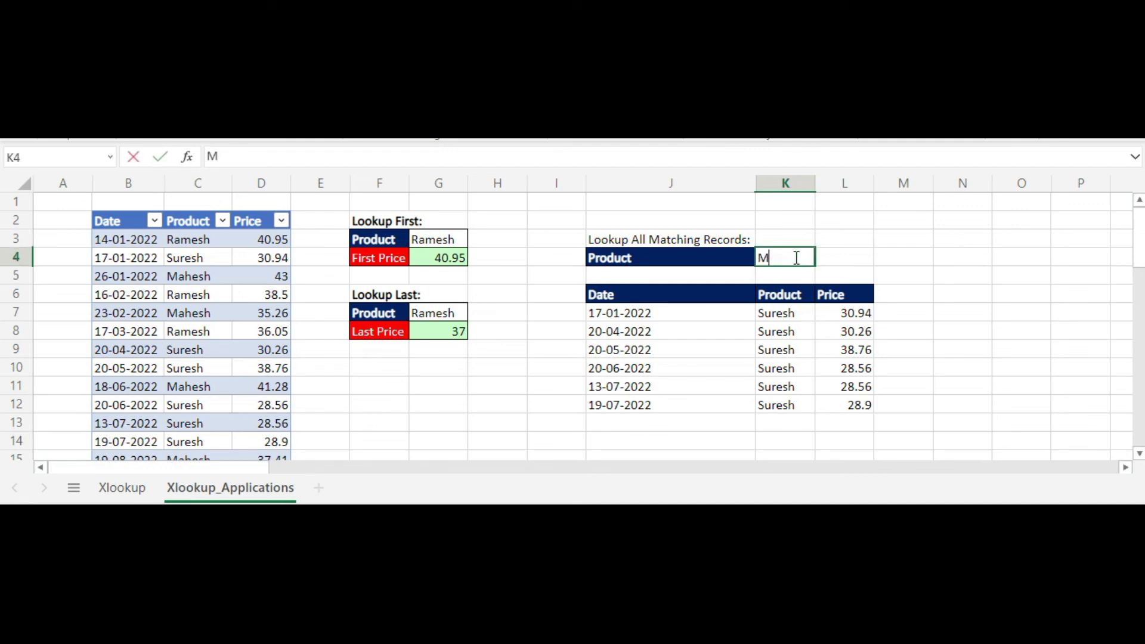
type("ahesh")
key("Return")
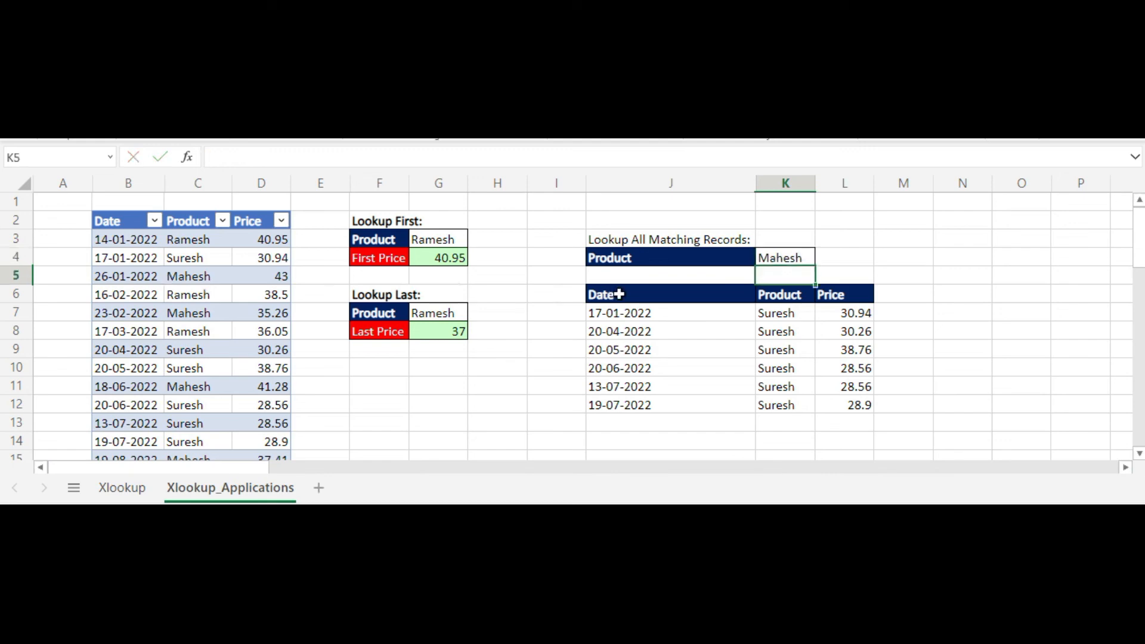